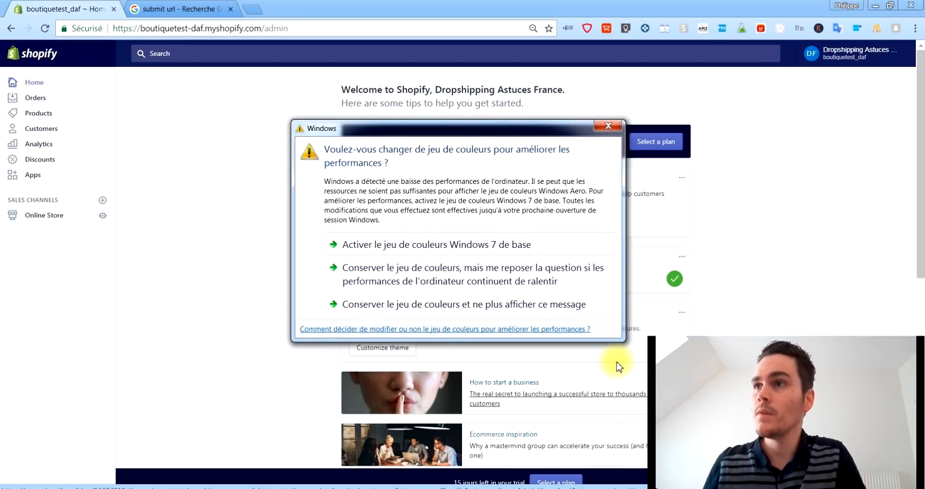
# - Dismiss the Windows colour scheme prompt and open the online store's preferences
pyautogui.click(608, 127)
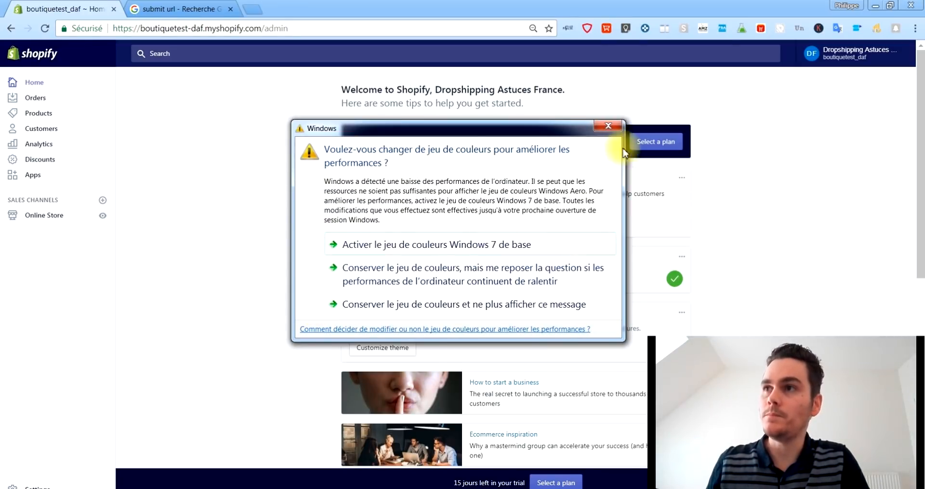
pyautogui.click(608, 126)
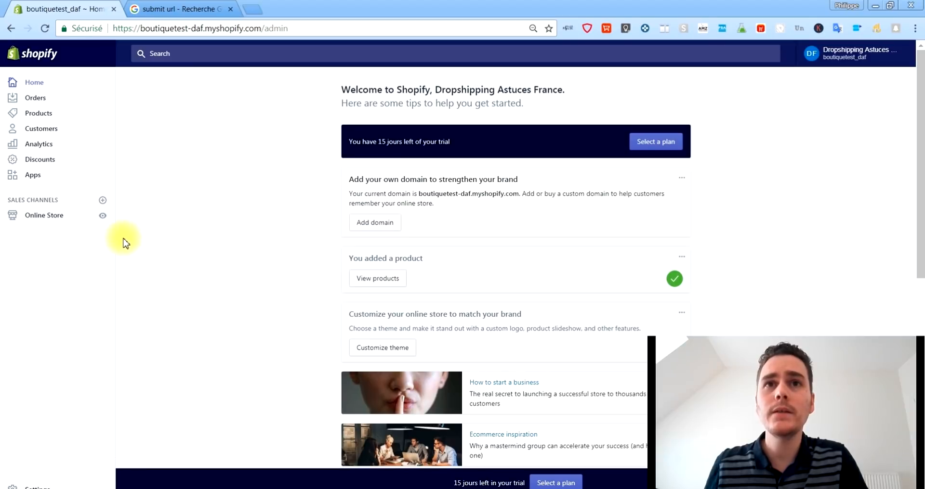
pyautogui.click(59, 219)
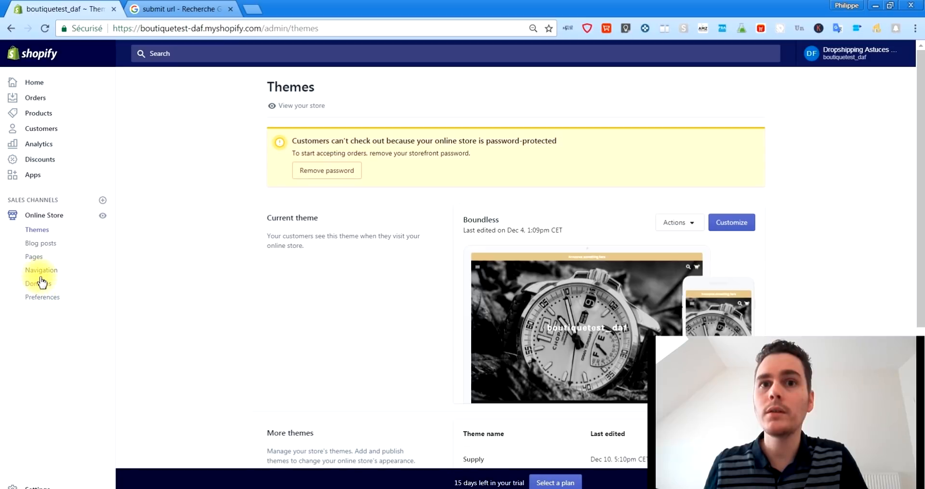
pyautogui.click(36, 303)
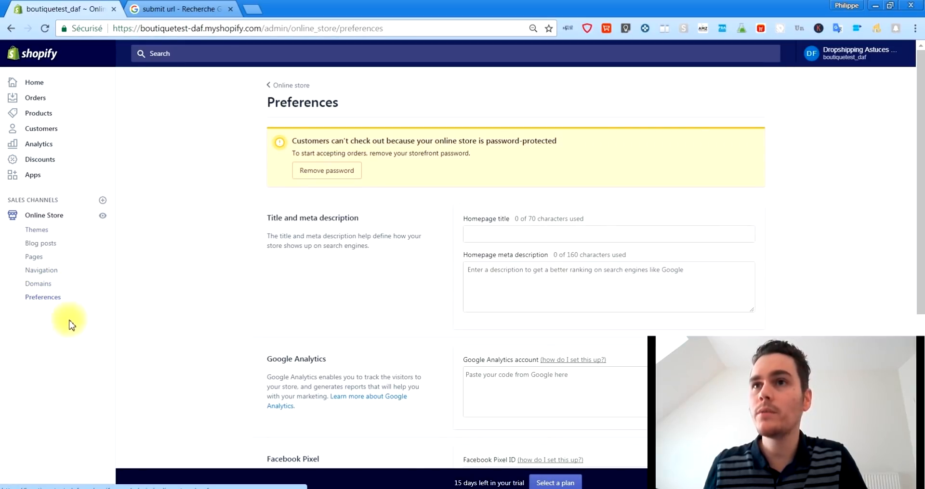
# - Enter "jardin passion -" as the homepage title
pyautogui.click(504, 233)
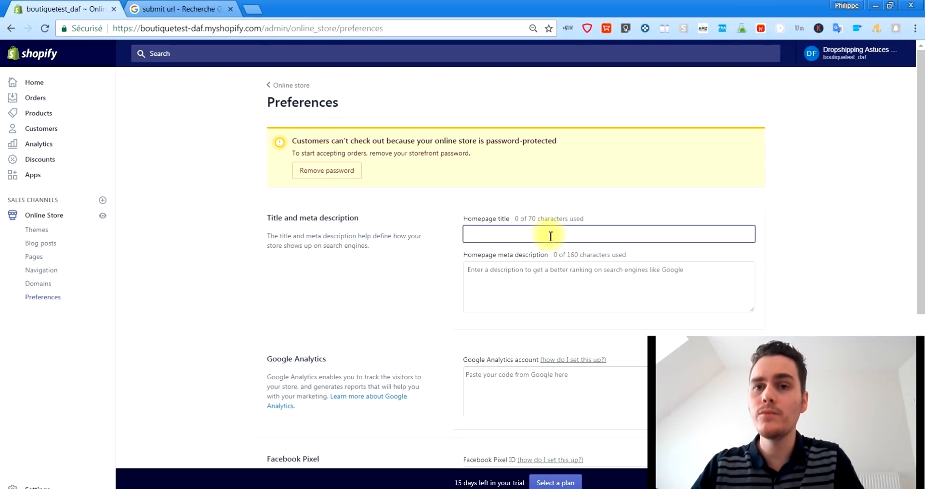
pyautogui.write('jardin passion')
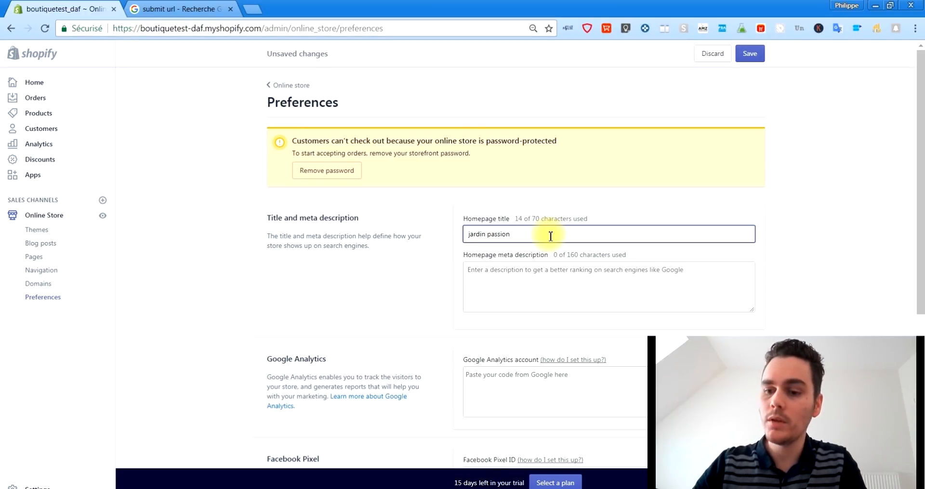
pyautogui.write('-')
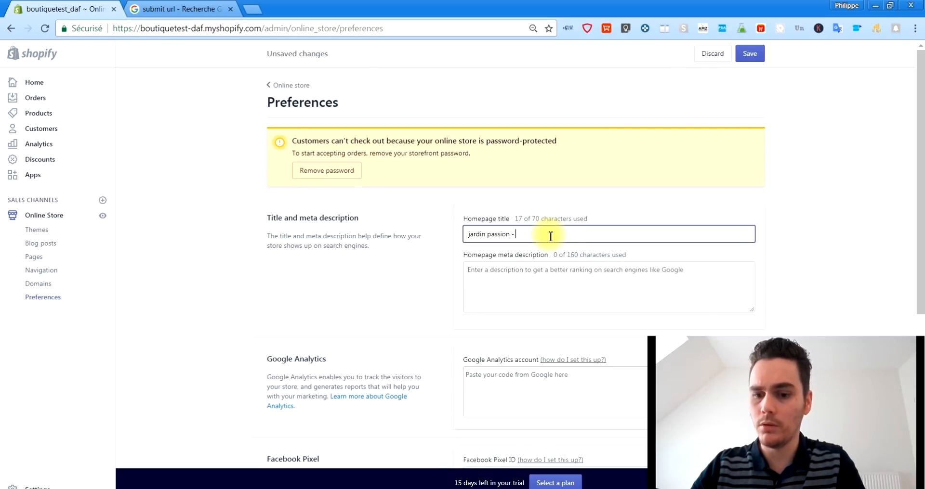
# - Extend the homepage title with the keywords "accessoire, tenues profession"
pyautogui.write('accss')
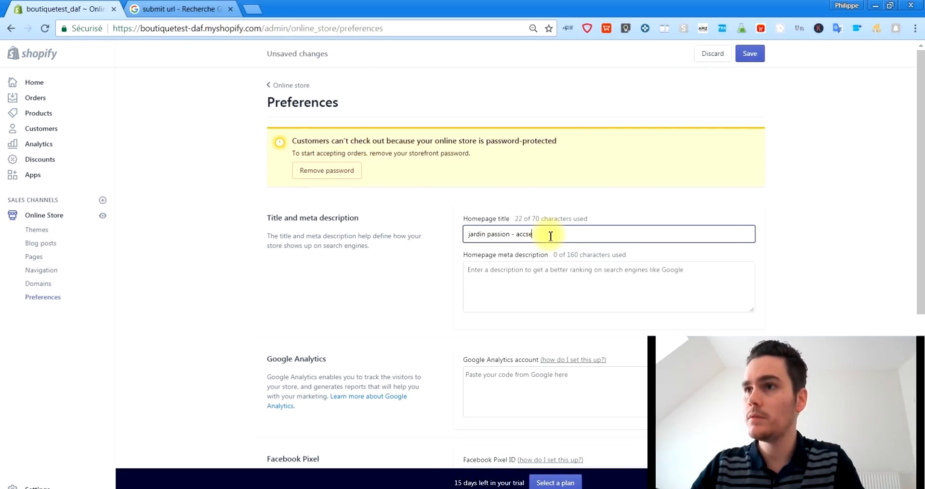
pyautogui.press('BackSpace')
pyautogui.press('BackSpace')
pyautogui.write('esso')
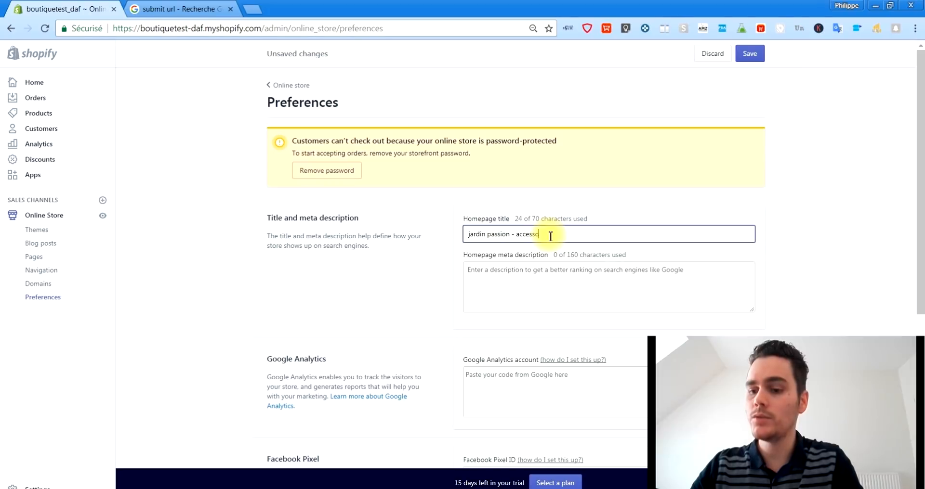
pyautogui.write('ires')
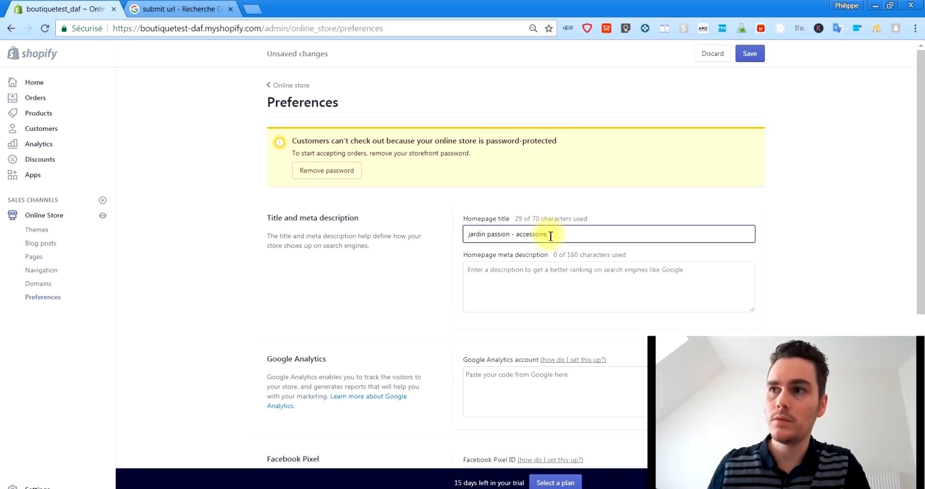
pyautogui.write('trnue')
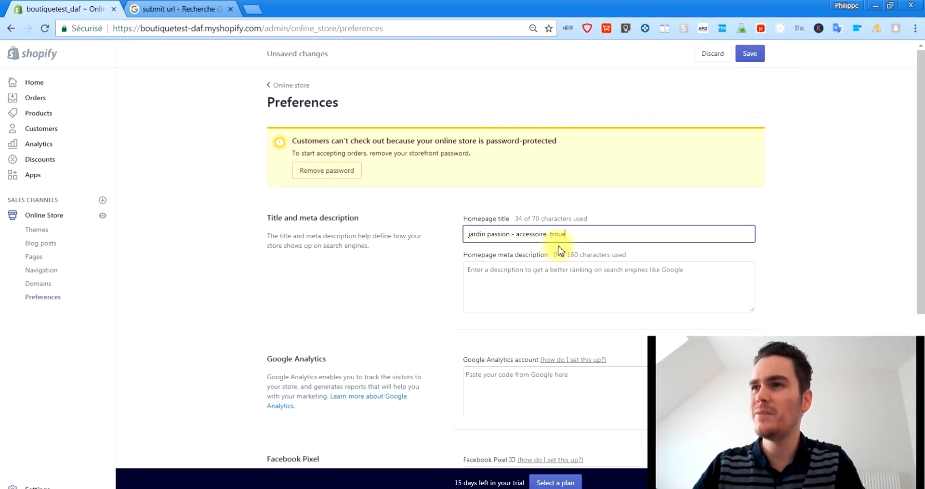
pyautogui.press('BackSpace')
pyautogui.press('BackSpace')
pyautogui.press('BackSpace')
pyautogui.press('BackSpace')
pyautogui.write('e')
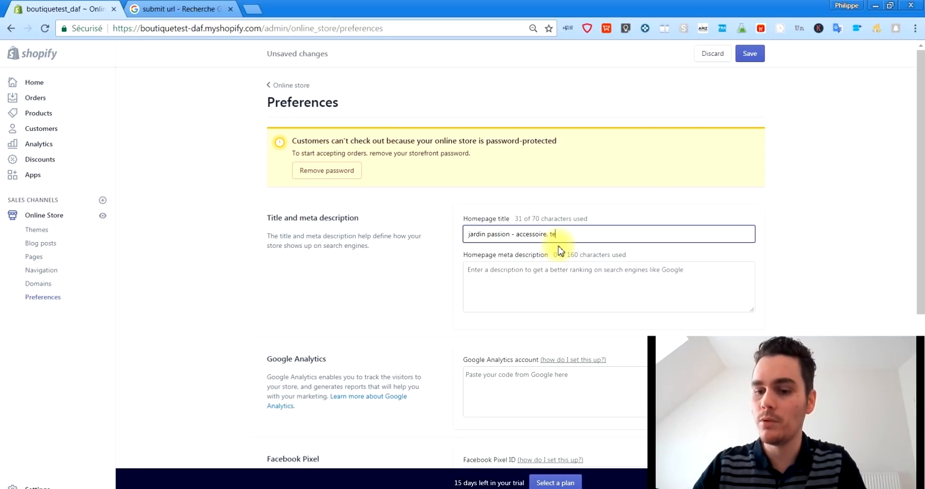
pyautogui.write('nues profe')
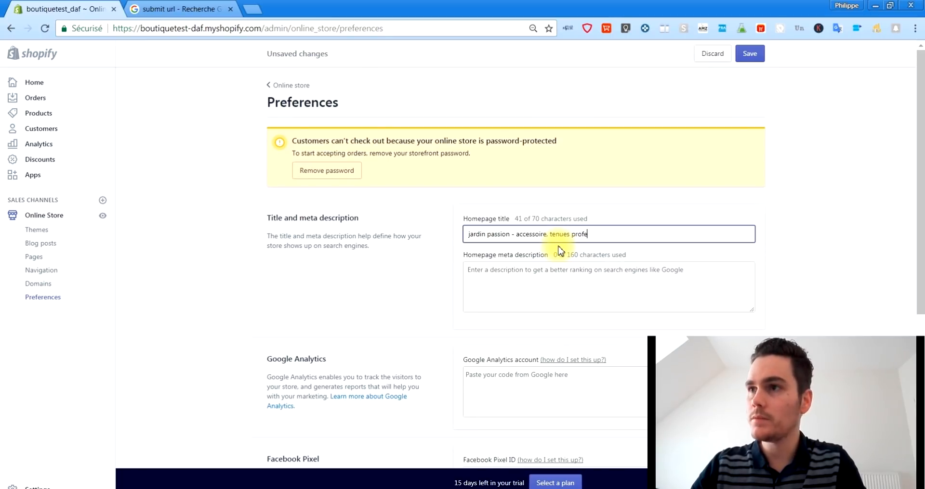
pyautogui.write('ssio')
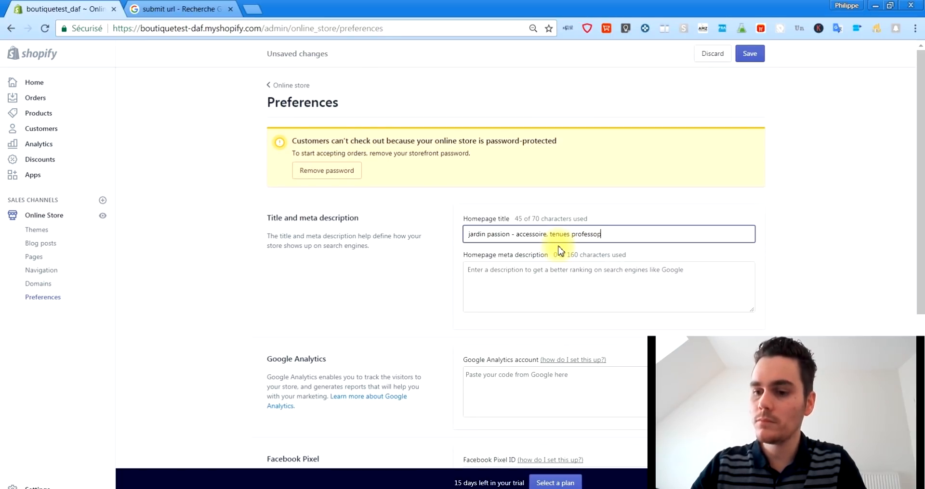
pyautogui.write('nell')
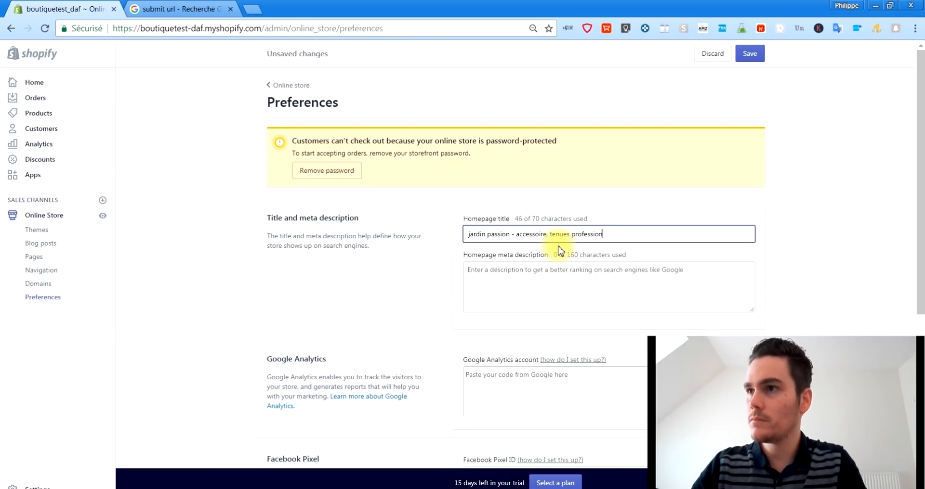
# - Remove the keywords that follow "jardin passion -" in the homepage title
pyautogui.press('BackSpace')
pyautogui.press('BackSpace')
pyautogui.press('BackSpace')
pyautogui.press('BackSpace')
pyautogui.press('BackSpace')
pyautogui.press('BackSpace')
pyautogui.press('BackSpace')
pyautogui.press('BackSpace')
pyautogui.press('BackSpace')
pyautogui.press('BackSpace')
pyautogui.press('BackSpace')
pyautogui.press('BackSpace')
pyautogui.press('BackSpace')
pyautogui.press('BackSpace')
pyautogui.press('BackSpace')
pyautogui.press('BackSpace')
pyautogui.press('BackSpace')
pyautogui.press('BackSpace')
pyautogui.press('BackSpace')
pyautogui.press('BackSpace')
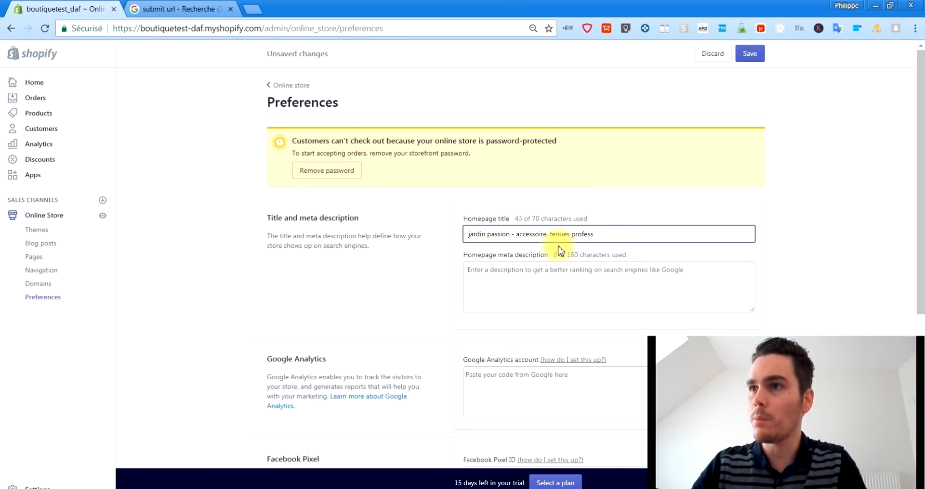
pyautogui.write('s')
pyautogui.press('BackSpace')
pyautogui.press('BackSpace')
pyautogui.press('BackSpace')
pyautogui.press('BackSpace')
pyautogui.press('BackSpace')
pyautogui.press('BackSpace')
pyautogui.press('BackSpace')
pyautogui.press('BackSpace')
pyautogui.press('BackSpace')
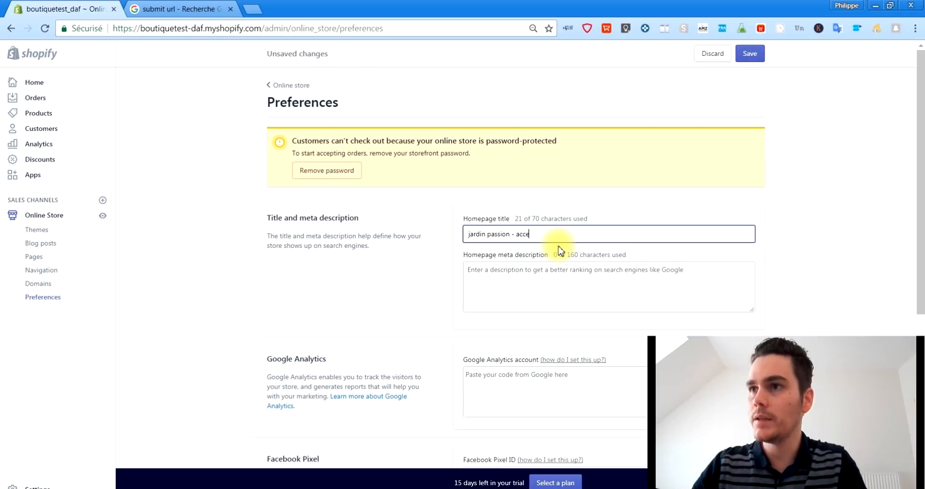
pyautogui.press('BackSpace')
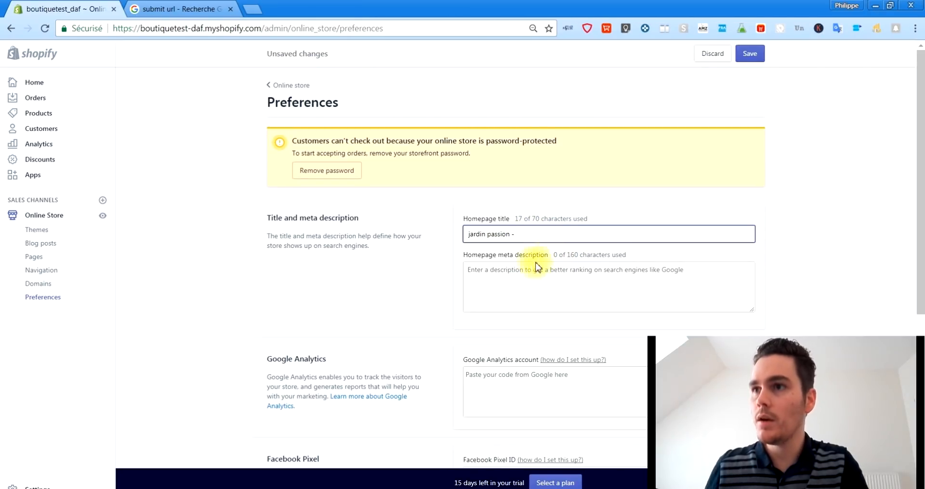
# - Write "Retrouvez tous vos produits pour le jardinage meilleurs prix" as the homepage meta description
pyautogui.click(500, 275)
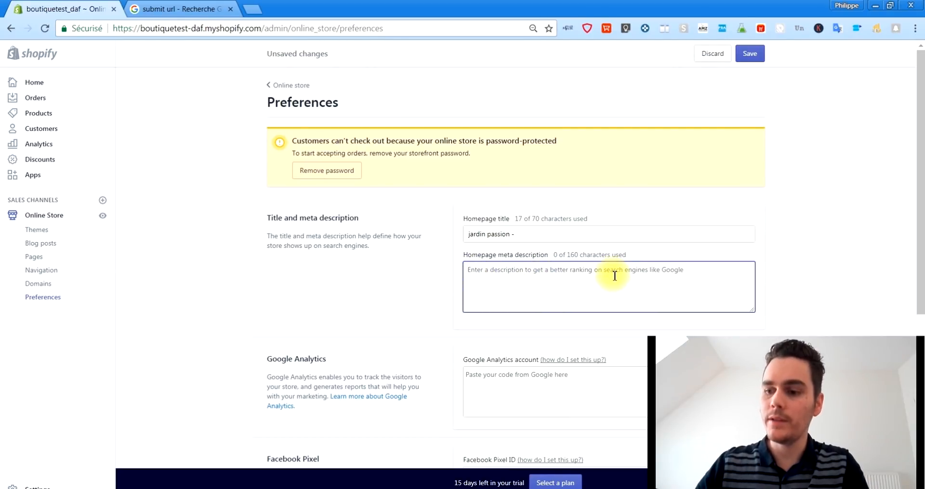
pyautogui.write('Tout')
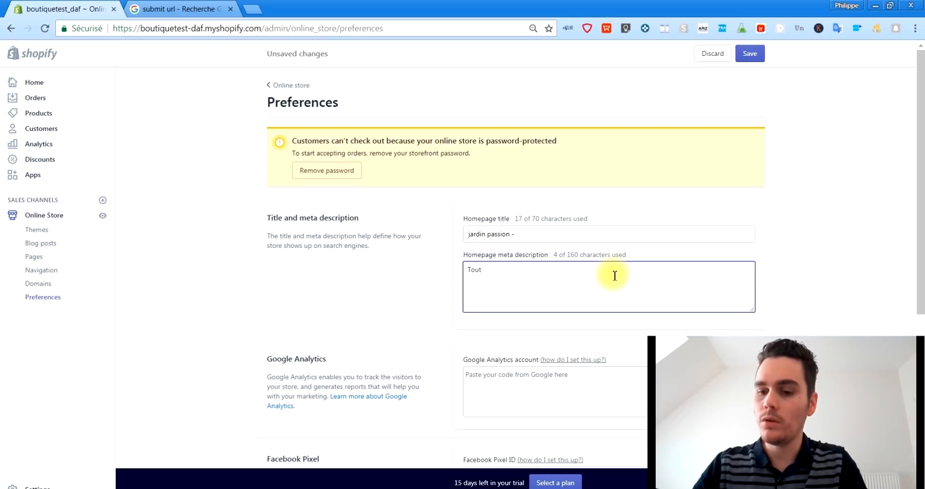
pyautogui.press('BackSpace')
pyautogui.press('BackSpace')
pyautogui.press('BackSpace')
pyautogui.press('BackSpace')
pyautogui.write('Retou')
pyautogui.press('BackSpace')
pyautogui.press('BackSpace')
pyautogui.press('BackSpace')
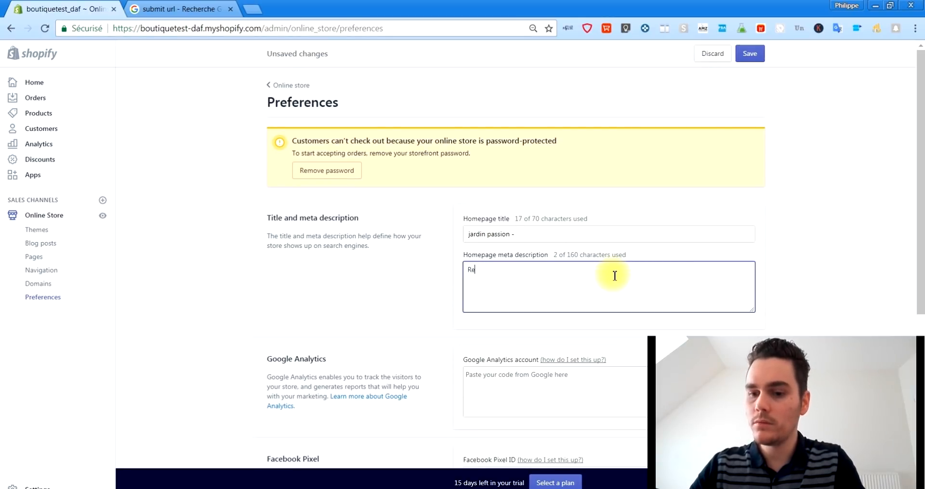
pyautogui.write('trouvez')
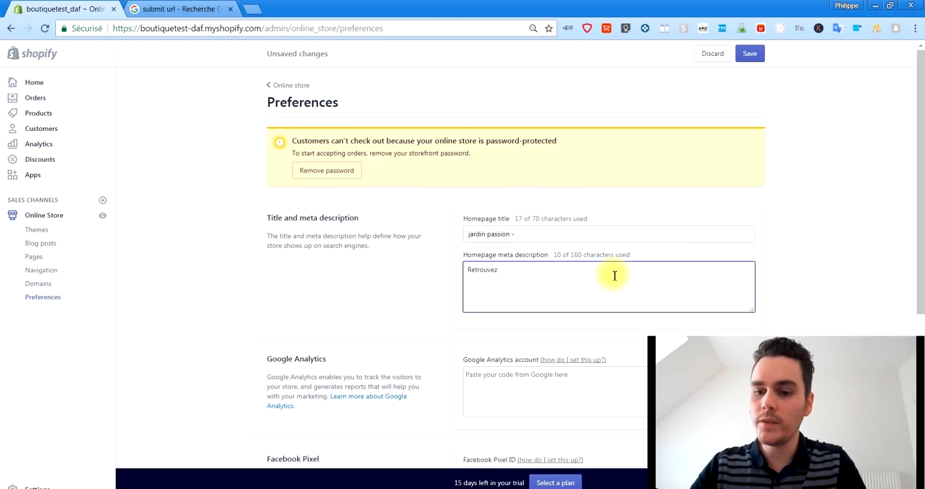
pyautogui.write(' tou')
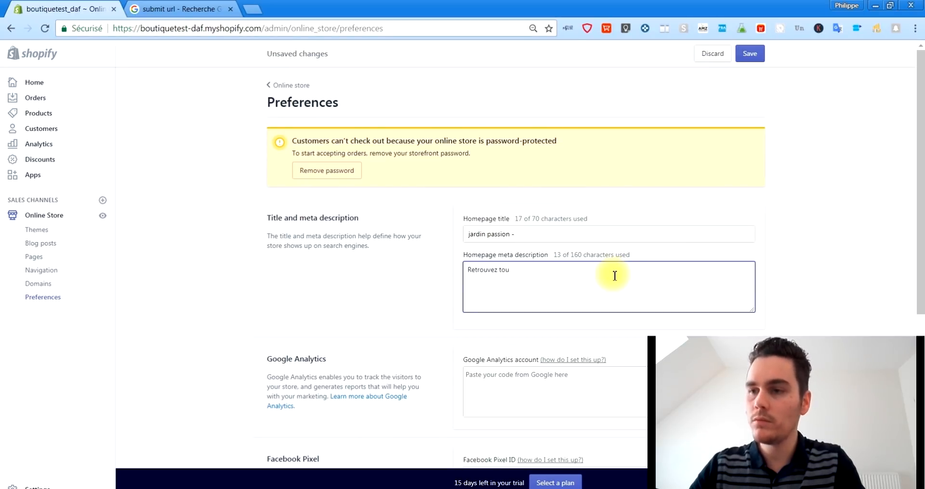
pyautogui.write('s nos')
pyautogui.press('BackSpace')
pyautogui.press('BackSpace')
pyautogui.press('BackSpace')
pyautogui.write('nos')
pyautogui.press('BackSpace')
pyautogui.press('BackSpace')
pyautogui.write('vo')
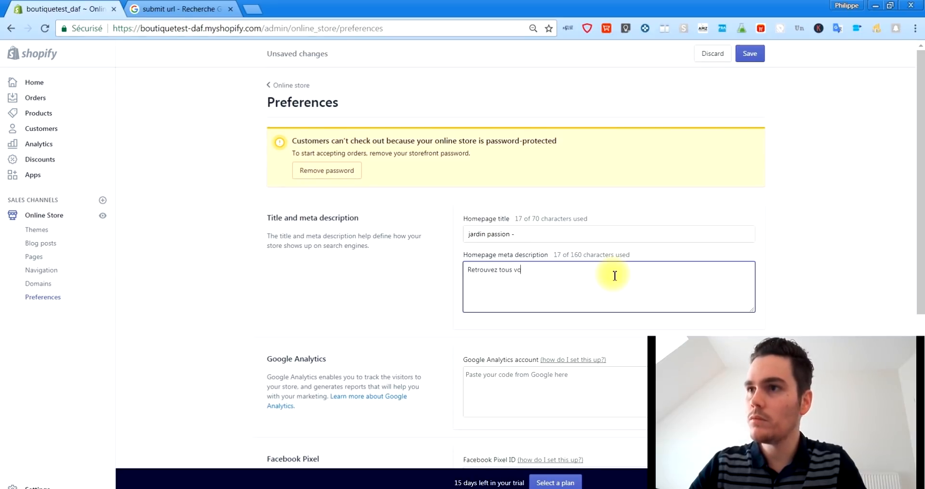
pyautogui.write('s produit')
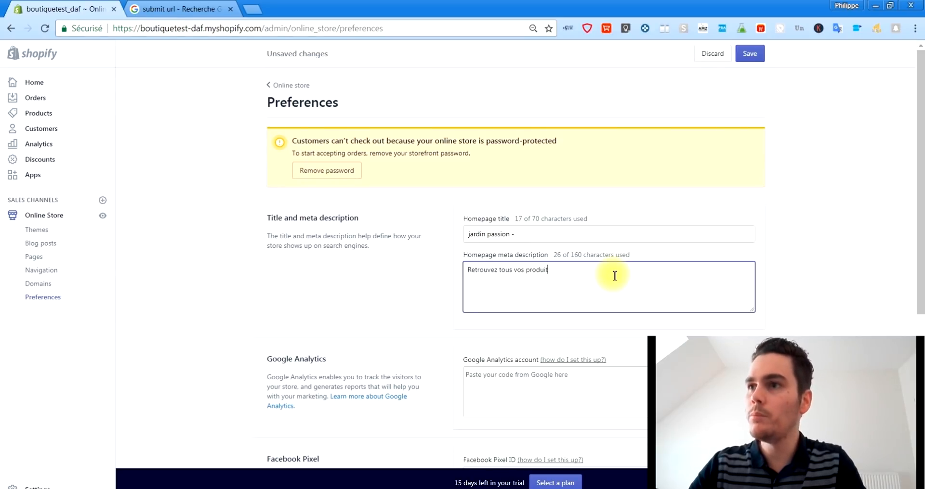
pyautogui.write('s pour le jardinage')
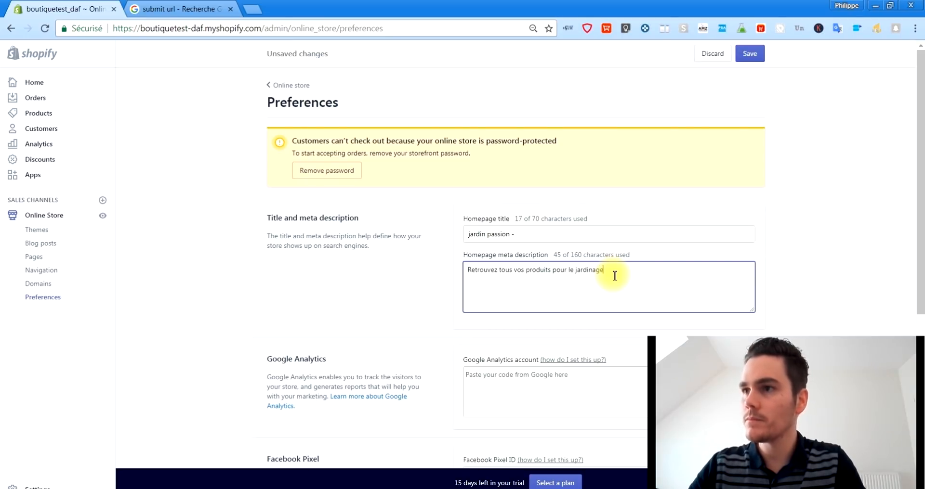
pyautogui.write(' meil')
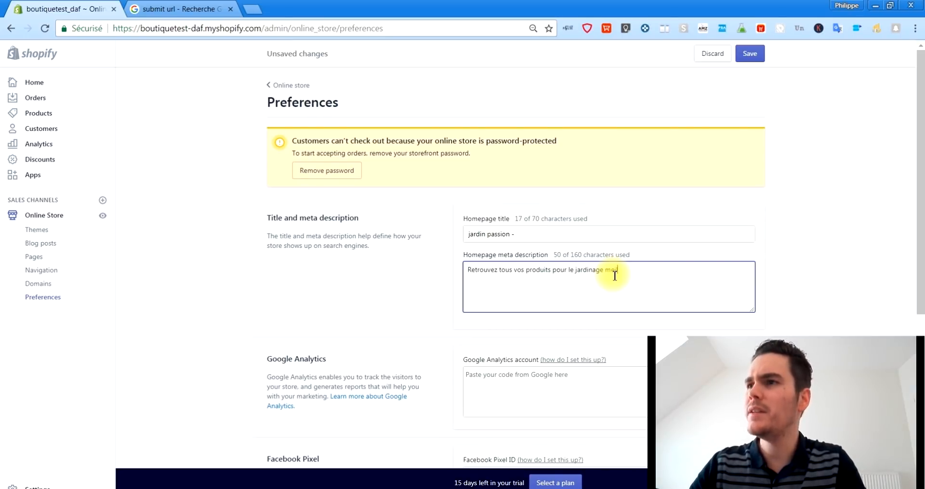
pyautogui.write('leurs prix')
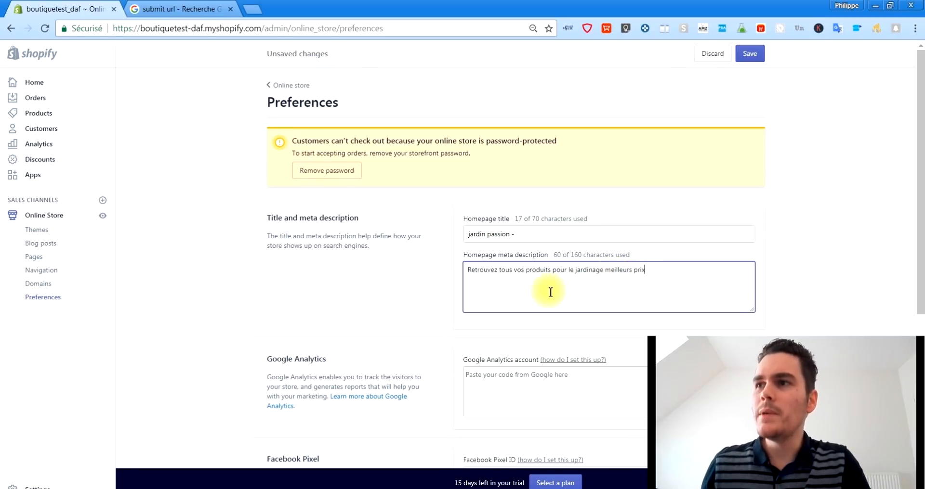
pyautogui.moveTo(648, 270); pyautogui.dragTo(572, 271)
pyautogui.click(566, 275)
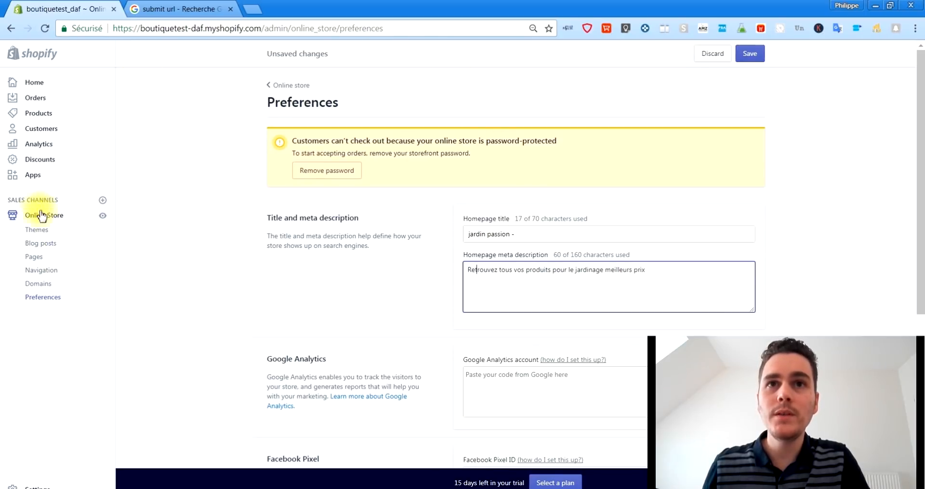
# - Leave the preferences without saving and open the product "montre 1" from the product list
pyautogui.click(39, 118)
pyautogui.click(574, 178)
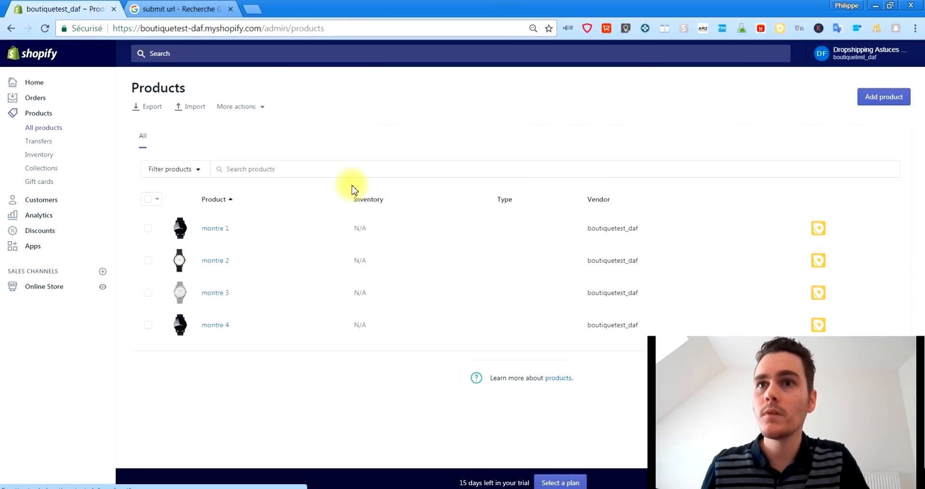
pyautogui.click(215, 229)
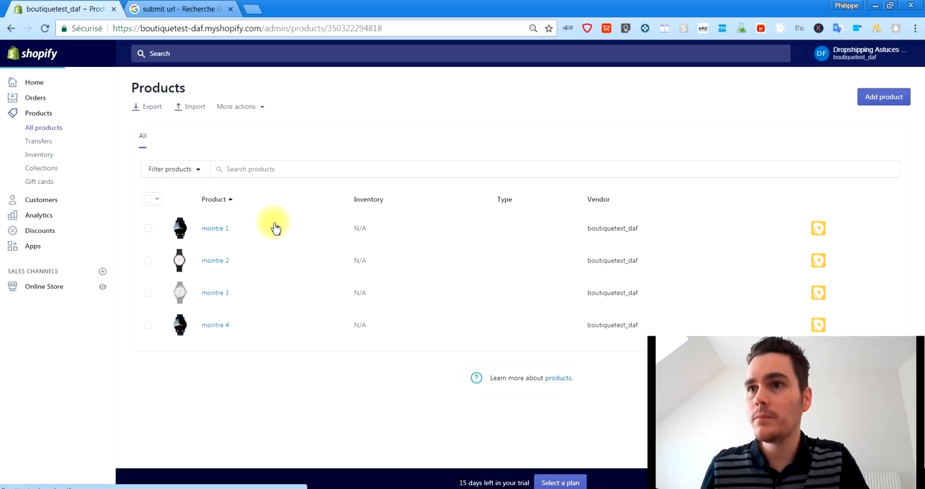
pyautogui.scroll(-1, 264, 214)
pyautogui.scroll(-1, 264, 214)
pyautogui.scroll(2, 263, 207)
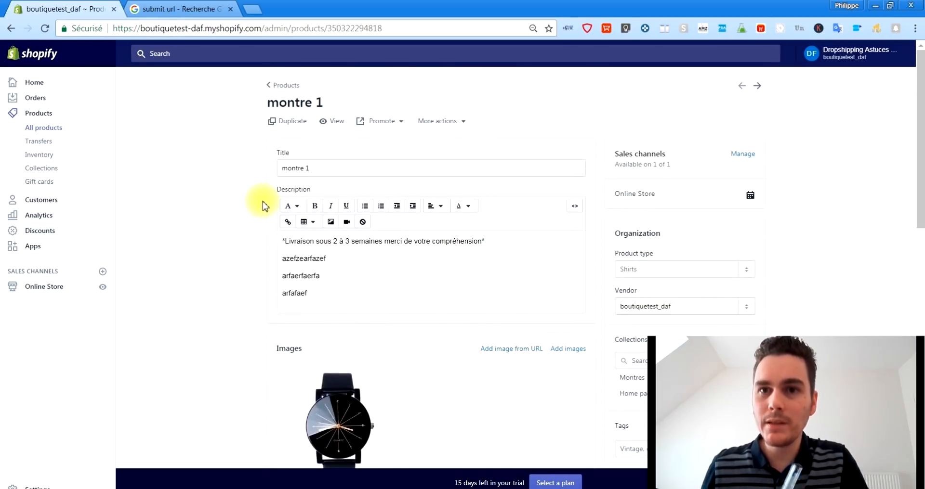
# - Examine the title of the product "montre 1" by highlighting it without changing it
pyautogui.click(322, 164)
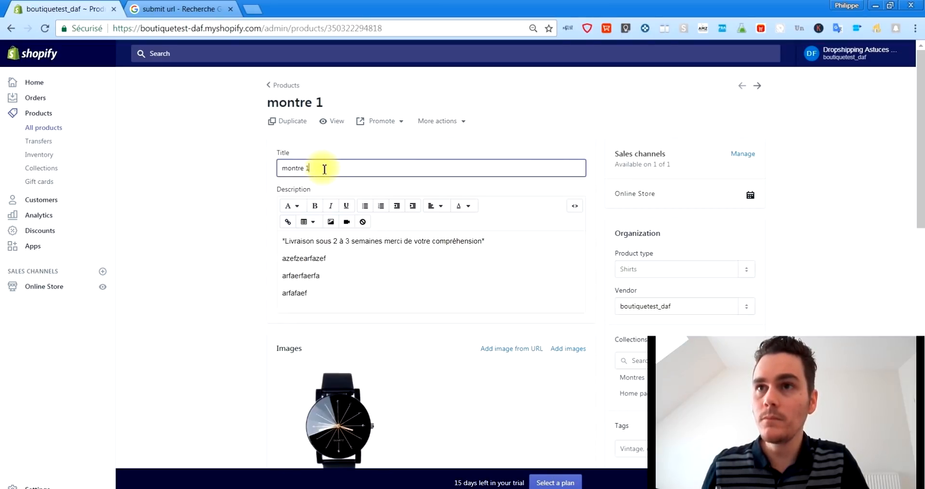
pyautogui.moveTo(324, 169); pyautogui.dragTo(278, 173)
pyautogui.click(303, 168)
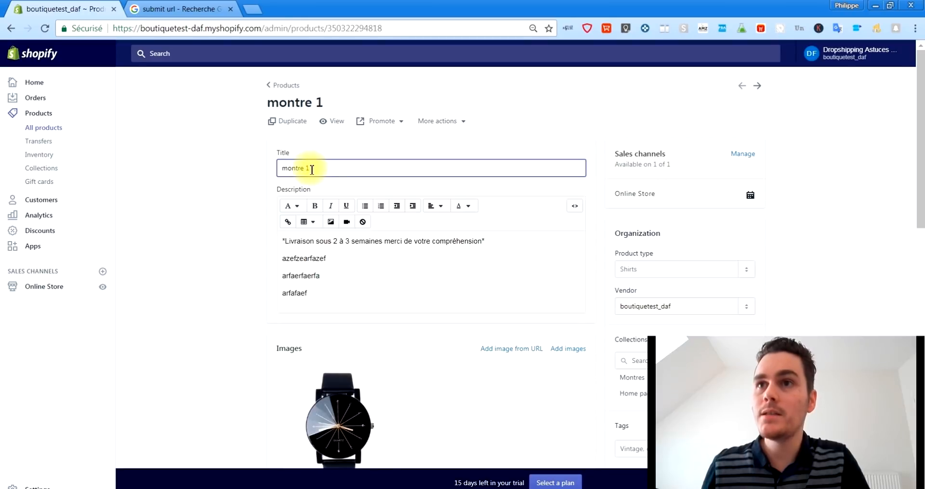
pyautogui.click(602, 127)
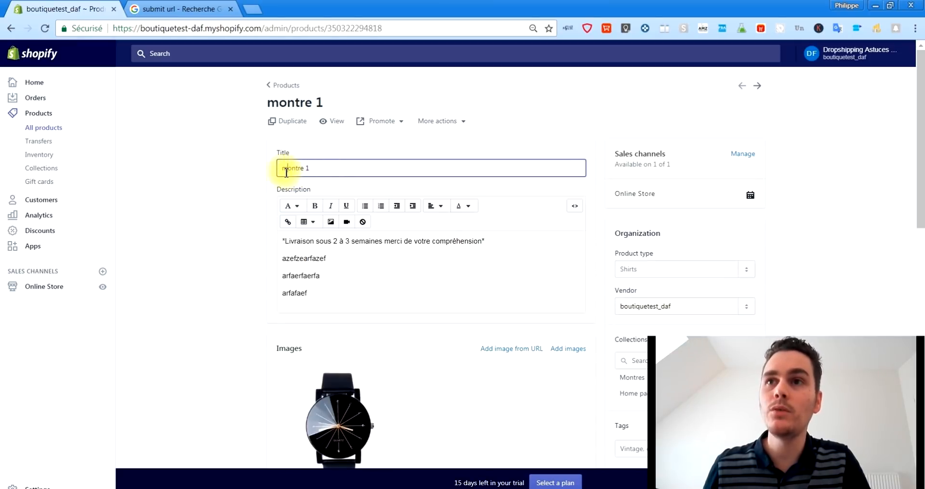
# - Examine the title and the opening description lines of the product "montre 1" by highlighting them without changing them
pyautogui.moveTo(282, 169); pyautogui.dragTo(305, 169)
pyautogui.click(351, 167)
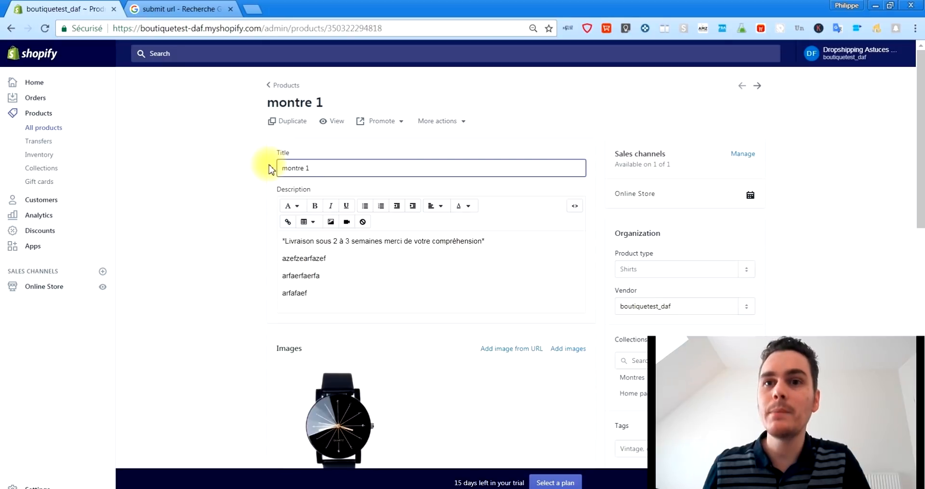
pyautogui.scroll(-2, 324, 181)
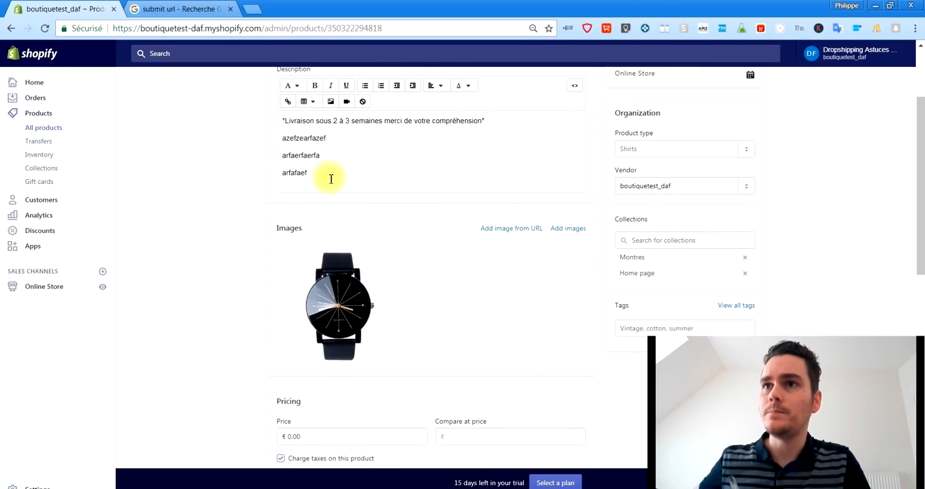
pyautogui.click(363, 155)
pyautogui.scroll(2, 363, 155)
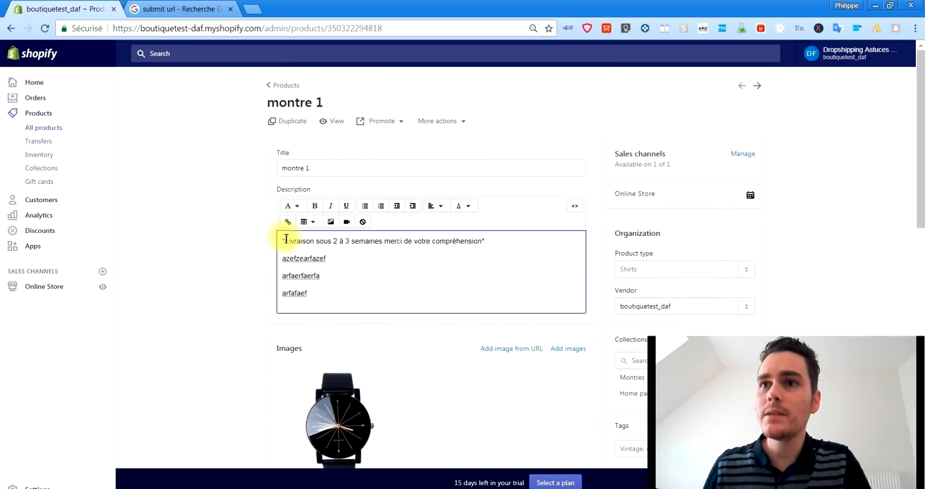
pyautogui.moveTo(282, 242); pyautogui.dragTo(384, 255)
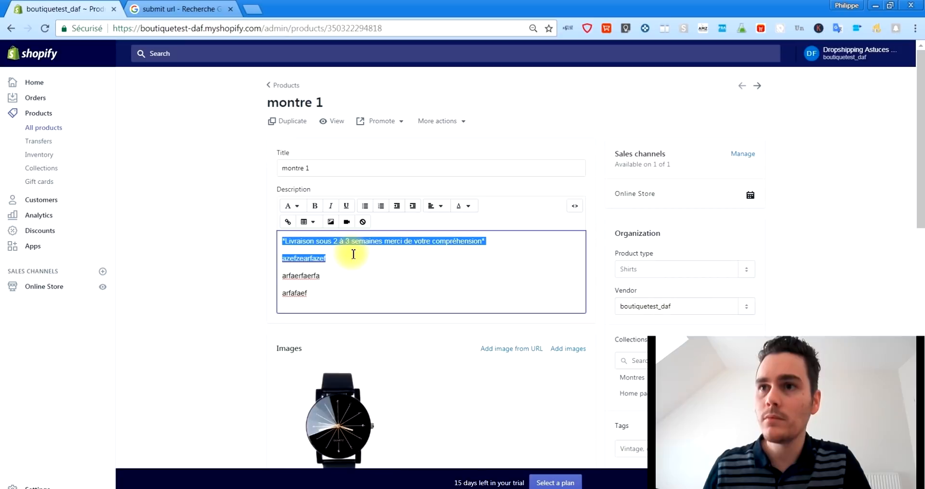
pyautogui.click(323, 257)
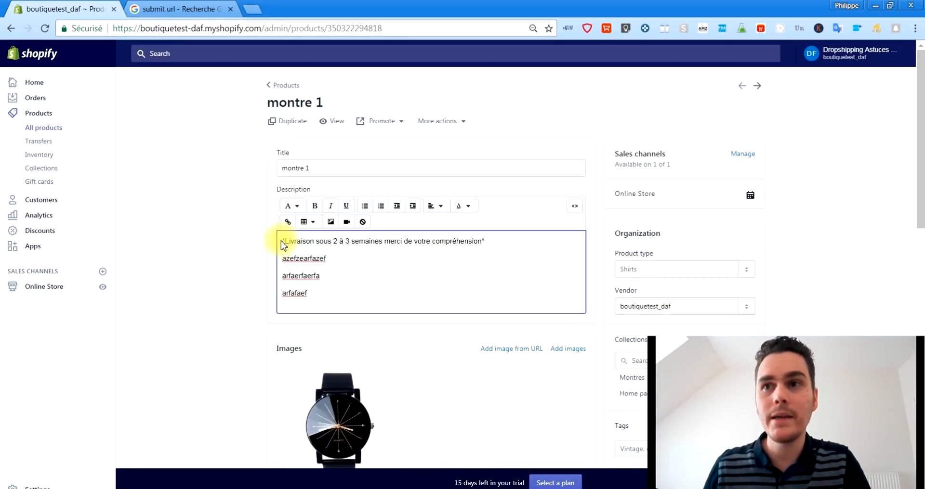
pyautogui.moveTo(284, 242); pyautogui.dragTo(347, 258)
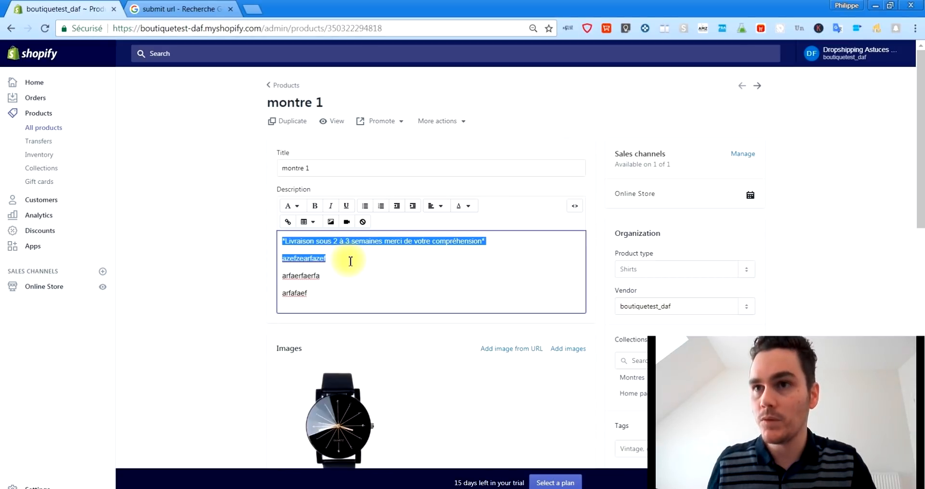
pyautogui.moveTo(339, 262); pyautogui.dragTo(274, 238)
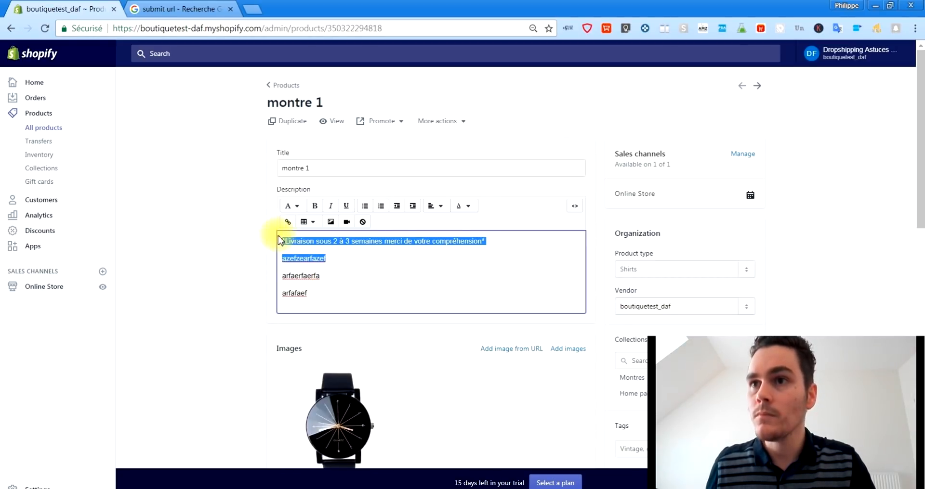
pyautogui.click(296, 242)
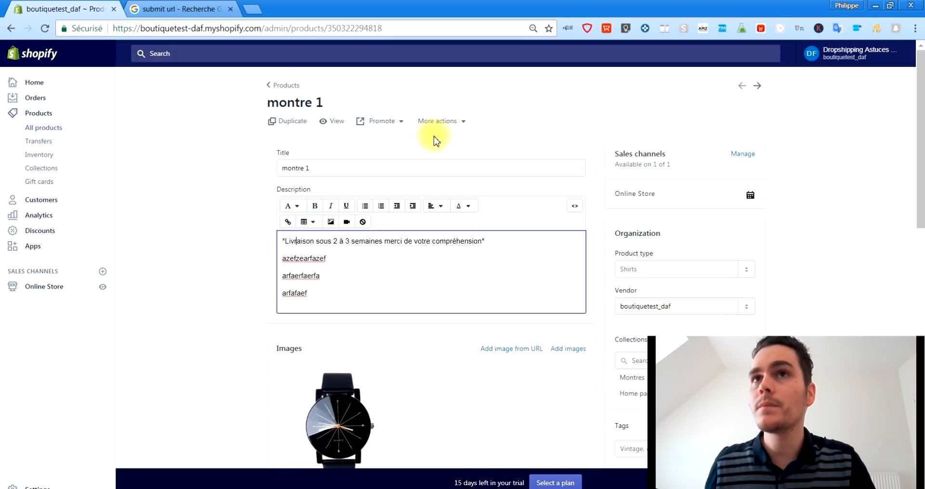
# - Run a Google search for "google" in a new browser tab
pyautogui.click(252, 10)
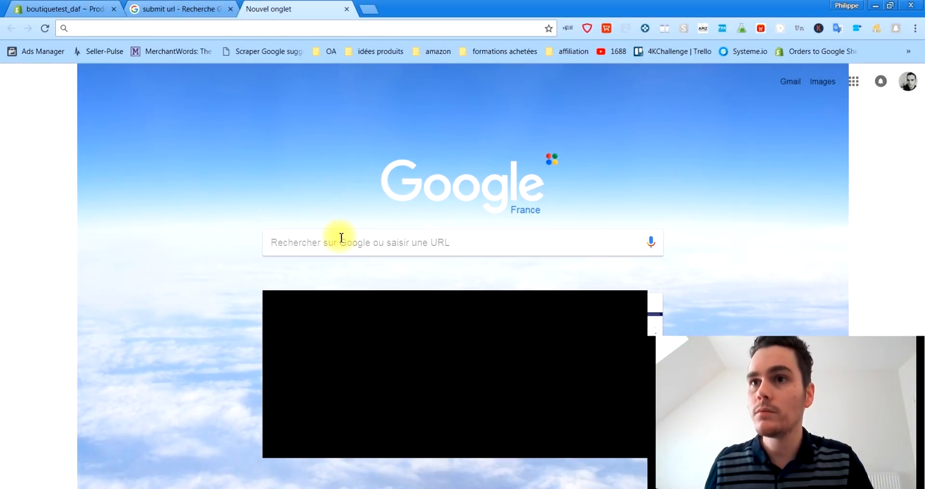
pyautogui.click(341, 234)
pyautogui.write('google')
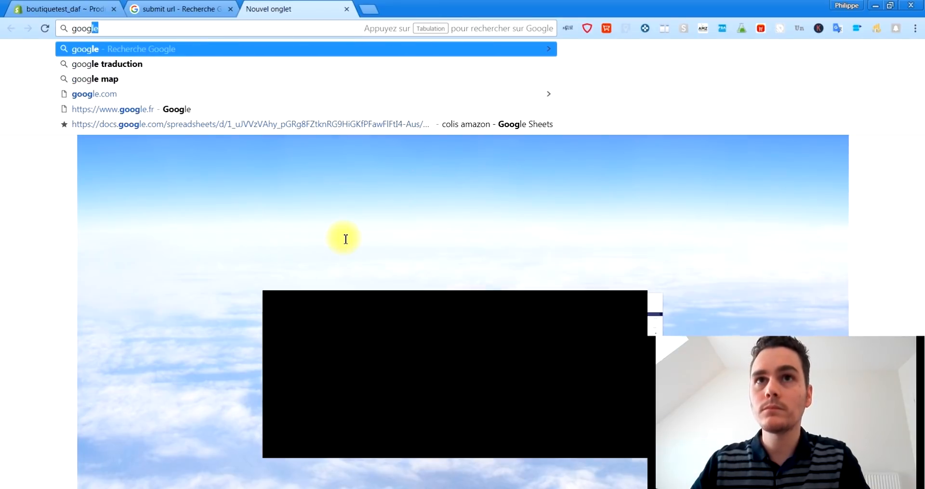
pyautogui.press('Return')
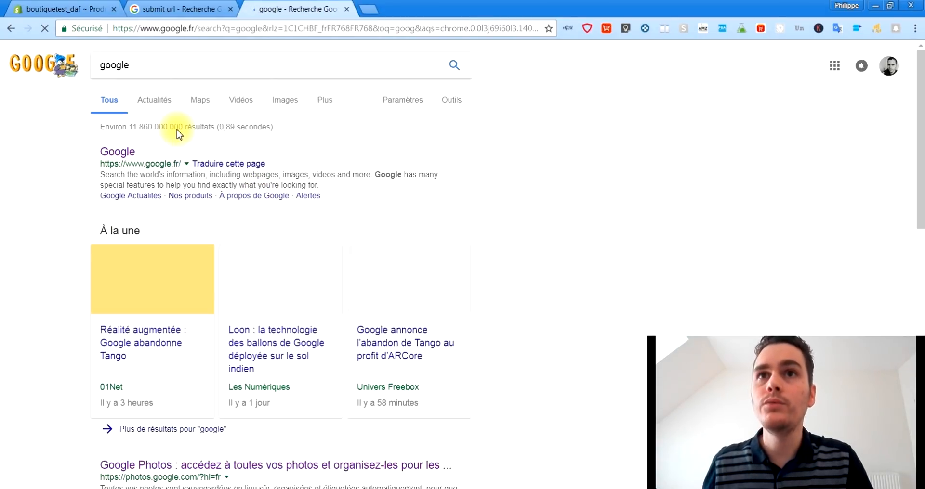
# - Replace the Google search term with "bracel" to view the suggested keywords and their search volumes
pyautogui.click(147, 67)
pyautogui.moveTo(120, 66); pyautogui.dragTo(66, 62)
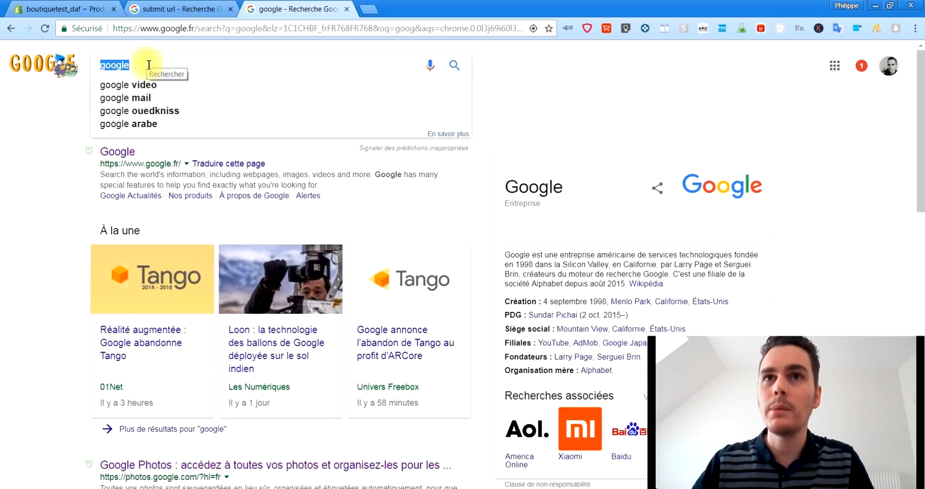
pyautogui.press('BackSpace')
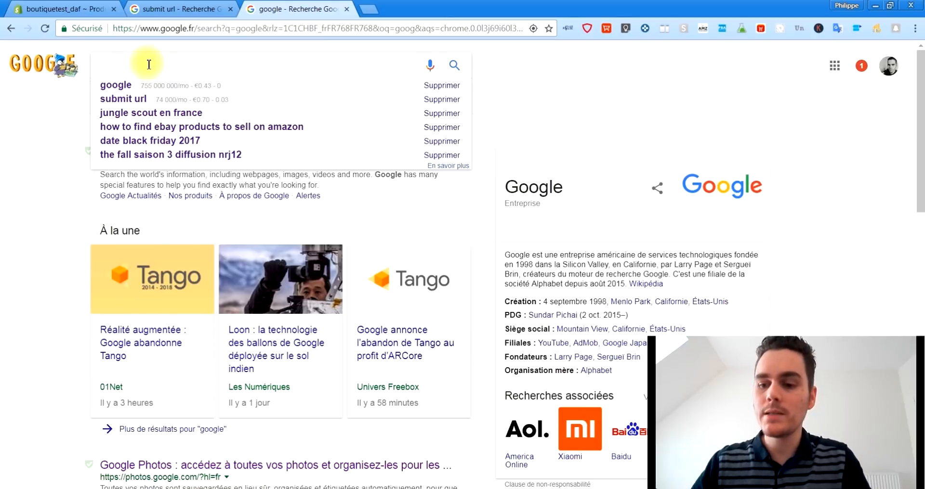
pyautogui.write('bracel')
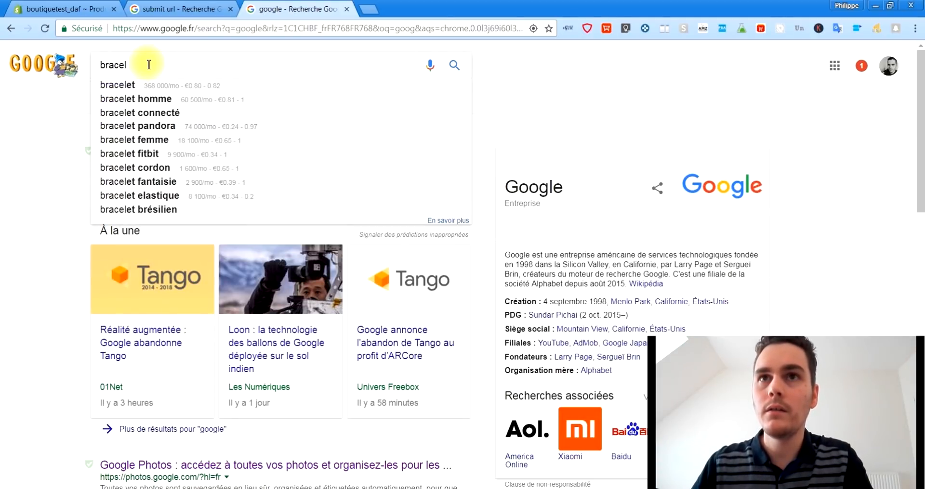
# - Replace the search term with "montre en metal" to view the related keyword suggestions
pyautogui.press('BackSpace')
pyautogui.press('BackSpace')
pyautogui.press('BackSpace')
pyautogui.press('BackSpace')
pyautogui.press('BackSpace')
pyautogui.press('BackSpace')
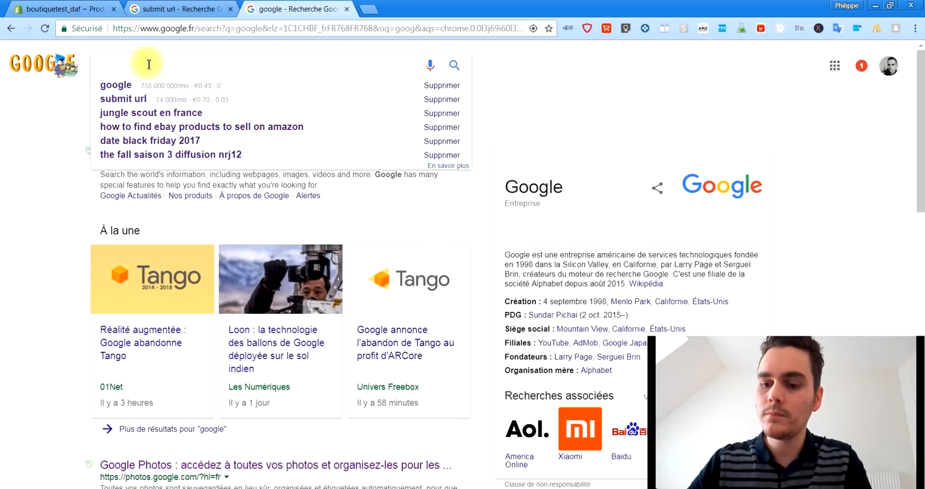
pyautogui.write('montre')
pyautogui.press('BackSpace')
pyautogui.press('BackSpace')
pyautogui.press('BackSpace')
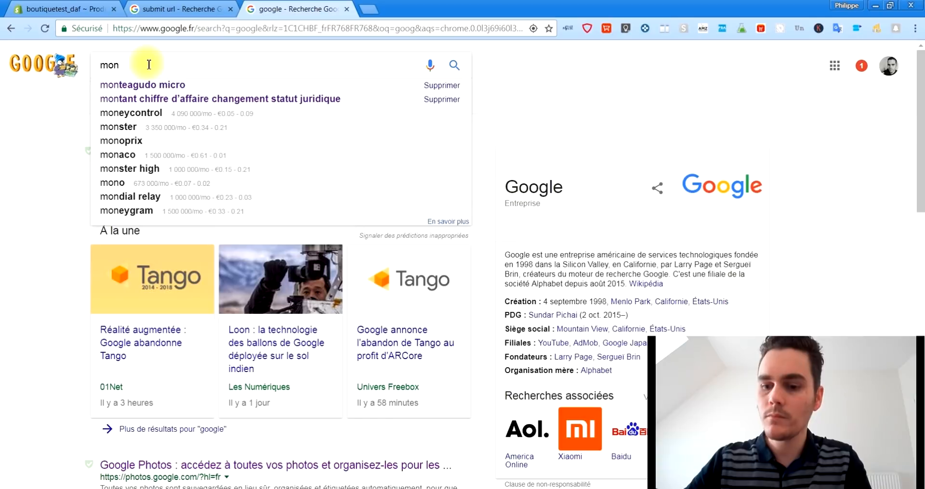
pyautogui.write('tre en metal')
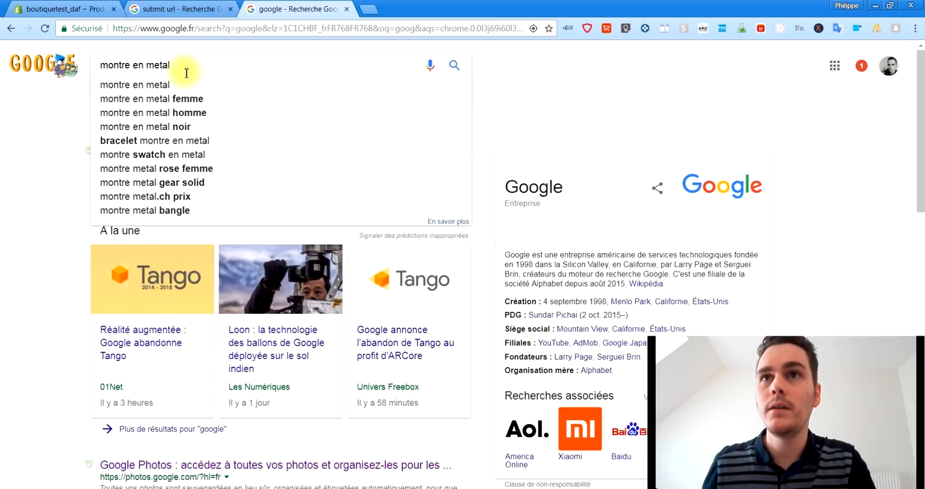
# - Shorten the search term to "montre" to view its keyword suggestions, and empty the search box
pyautogui.press('BackSpace')
pyautogui.press('BackSpace')
pyautogui.press('BackSpace')
pyautogui.press('BackSpace')
pyautogui.press('BackSpace')
pyautogui.press('BackSpace')
pyautogui.press('BackSpace')
pyautogui.press('BackSpace')
pyautogui.press('BackSpace')
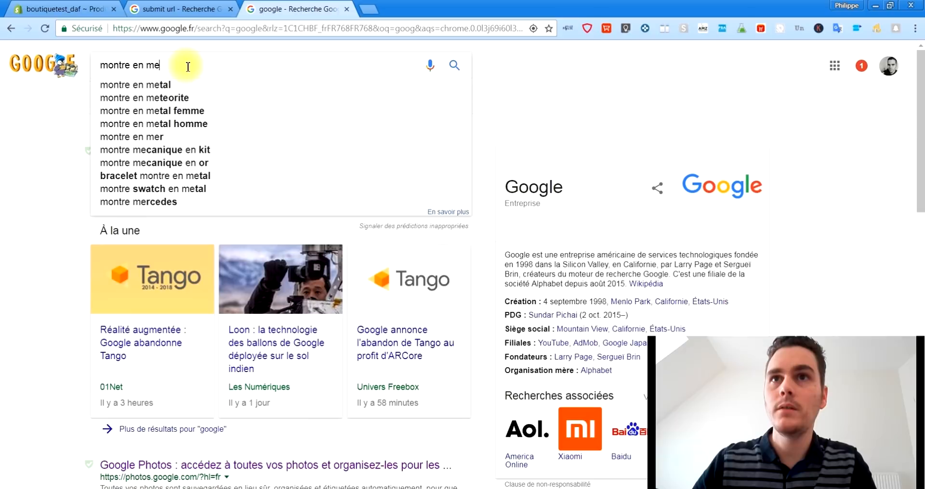
pyautogui.press('BackSpace')
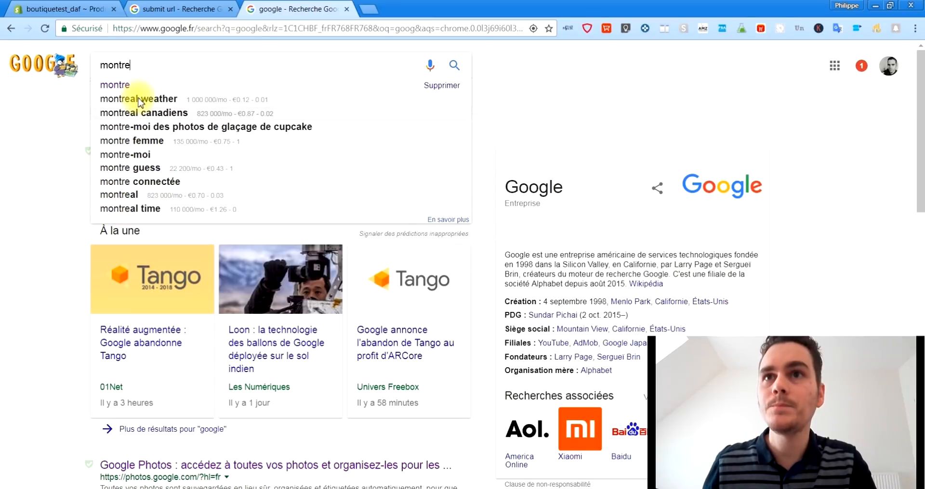
pyautogui.moveTo(142, 67); pyautogui.dragTo(94, 73)
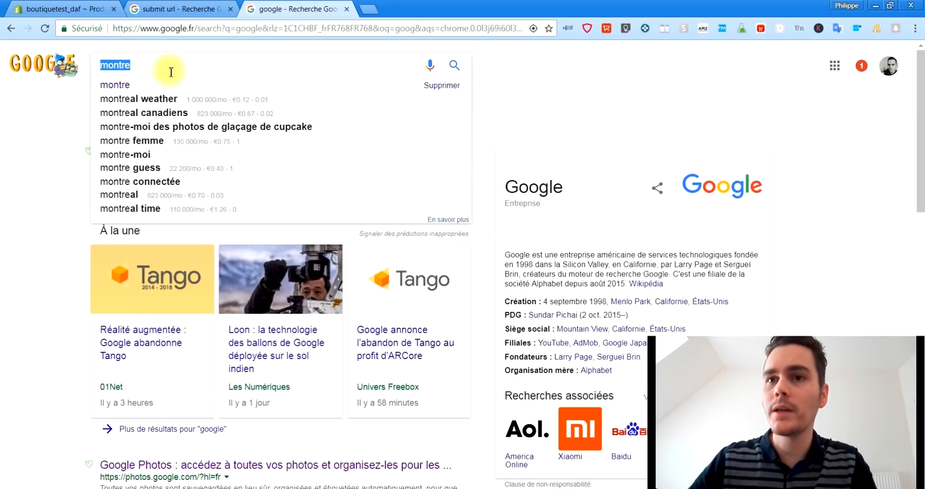
pyautogui.press('BackSpace')
pyautogui.click(72, 194)
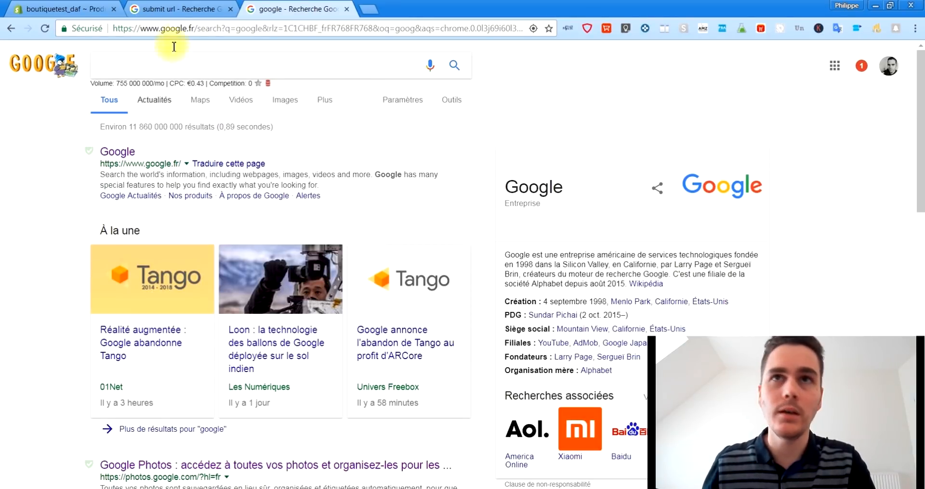
# - Return to the Shopify product "montre 1" and replace the first two description lines with "description produit 1-2-3 phrases"
pyautogui.click(67, 8)
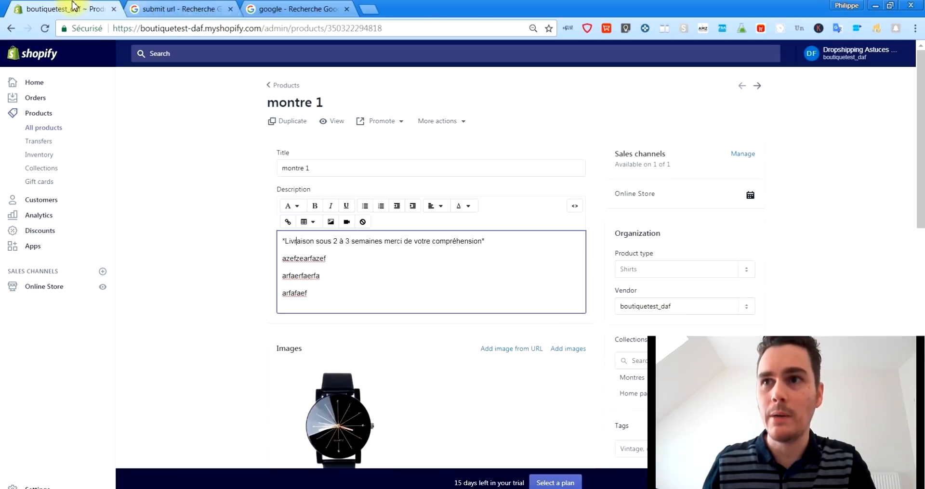
pyautogui.click(356, 275)
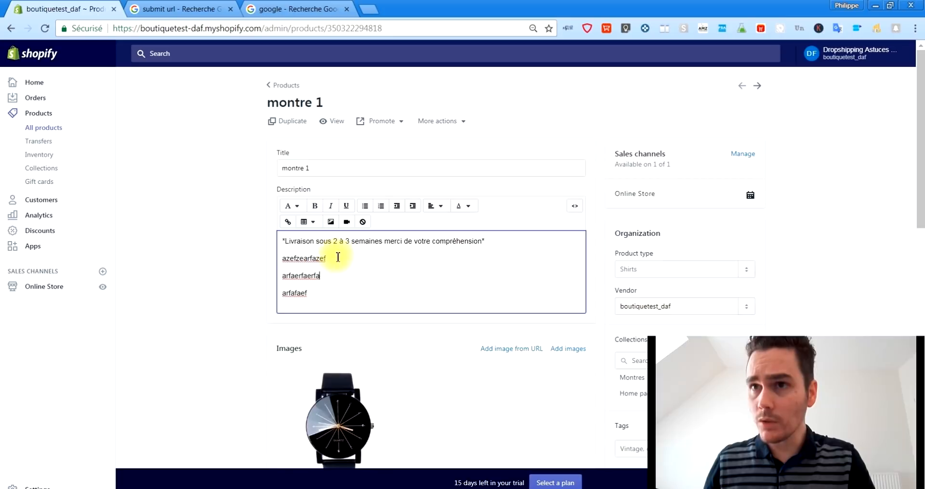
pyautogui.click(281, 241)
pyautogui.moveTo(345, 261); pyautogui.dragTo(270, 233)
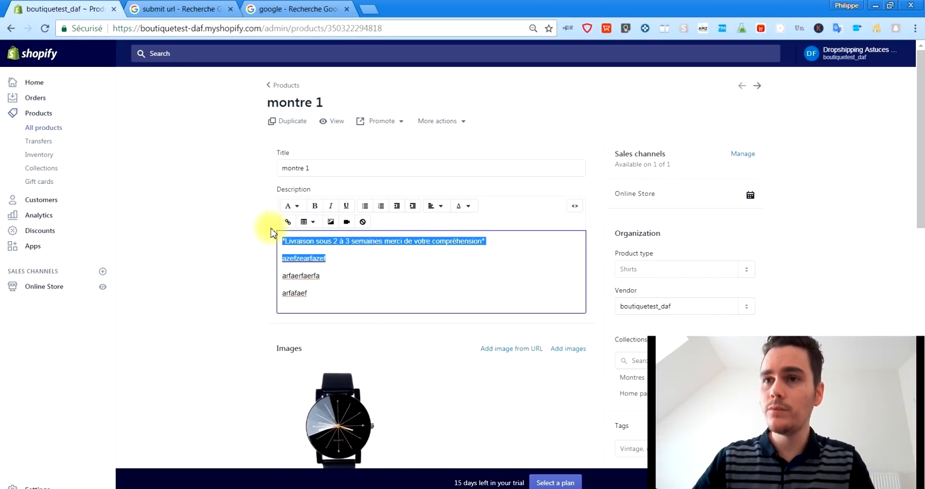
pyautogui.write('d')
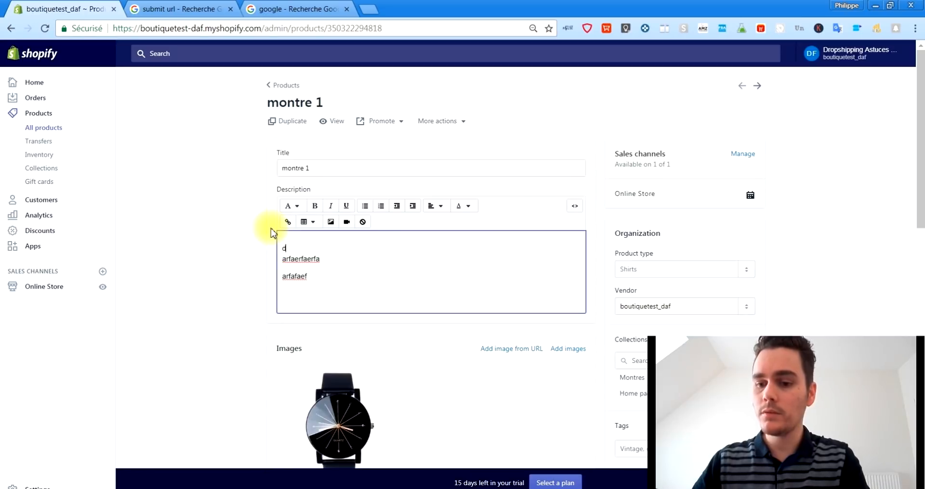
pyautogui.write('escription')
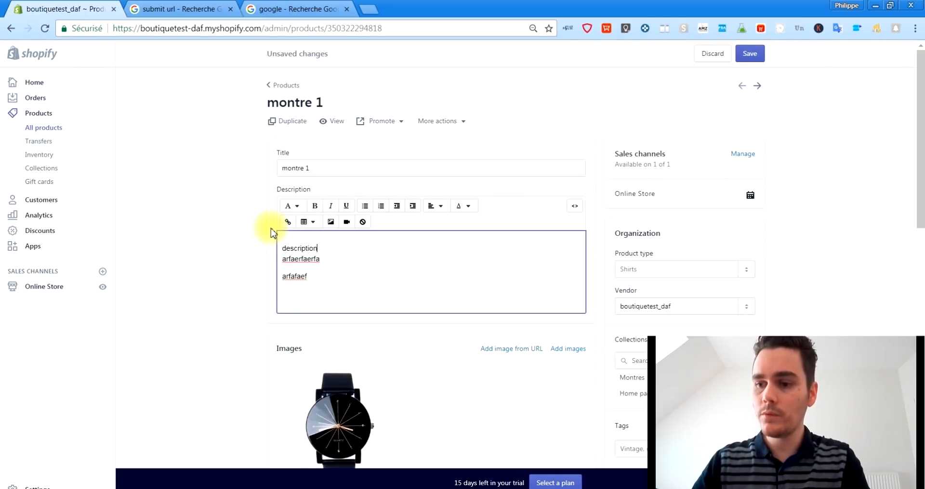
pyautogui.write(' produit 2')
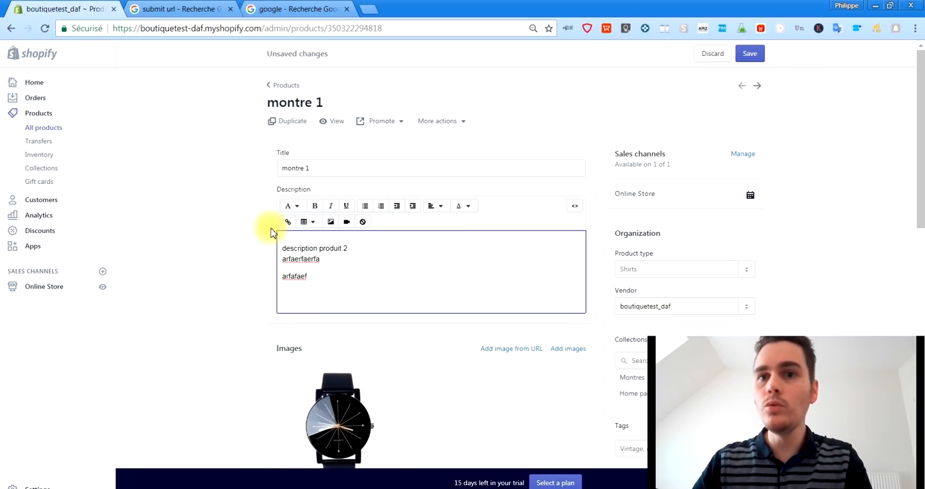
pyautogui.press('BackSpace')
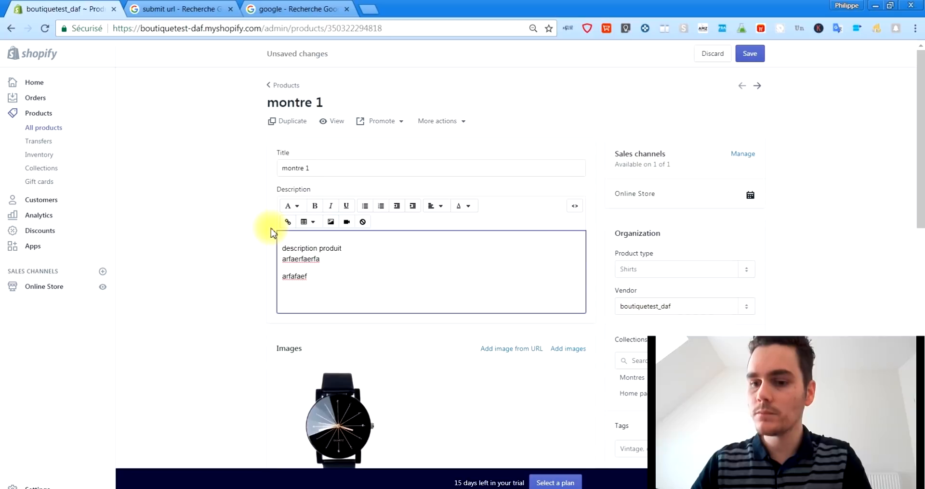
pyautogui.write('1-26')
pyautogui.press('BackSpace')
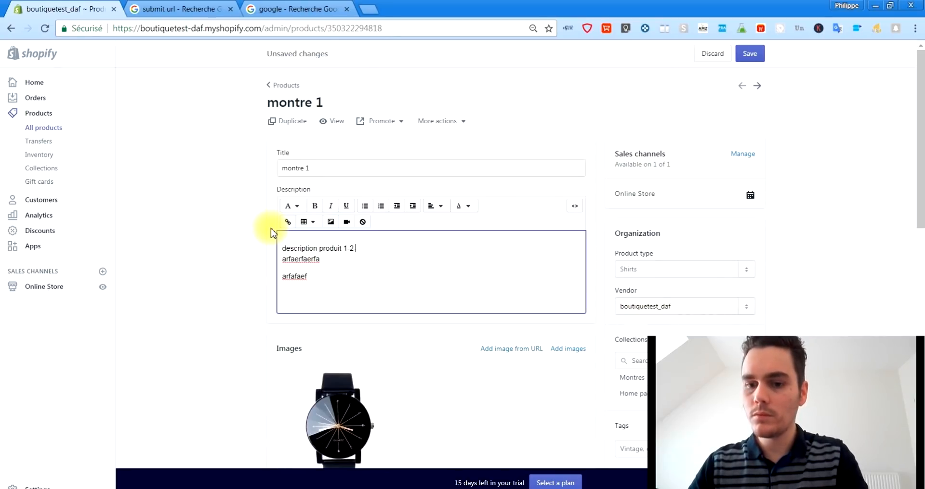
pyautogui.write('-3 pharses')
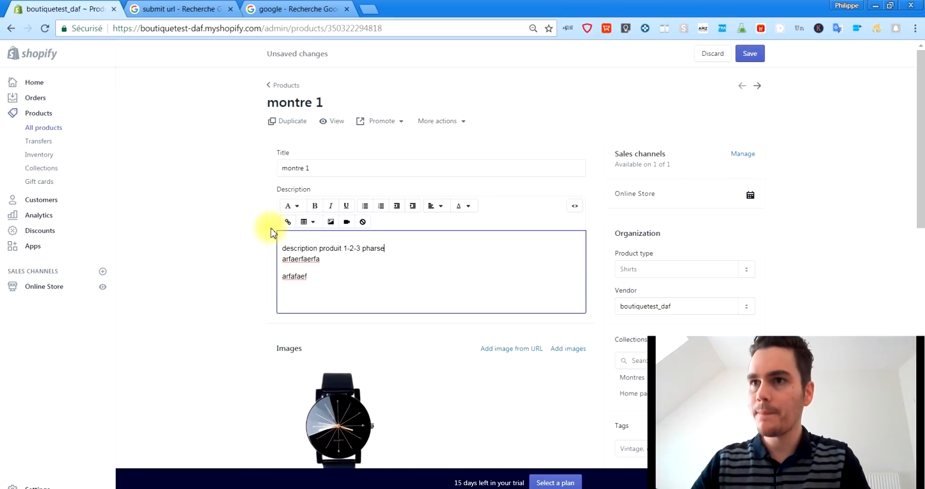
pyautogui.press('BackSpace')
pyautogui.press('BackSpace')
pyautogui.press('BackSpace')
pyautogui.press('BackSpace')
pyautogui.write('rases')
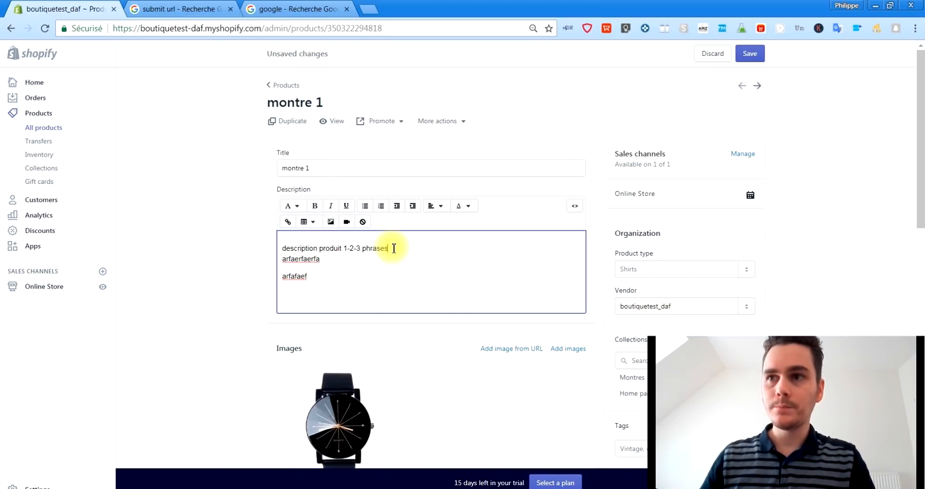
# - Replace the remaining filler text below the description sentence with four separate lines, each starting with a dash
pyautogui.press('Return')
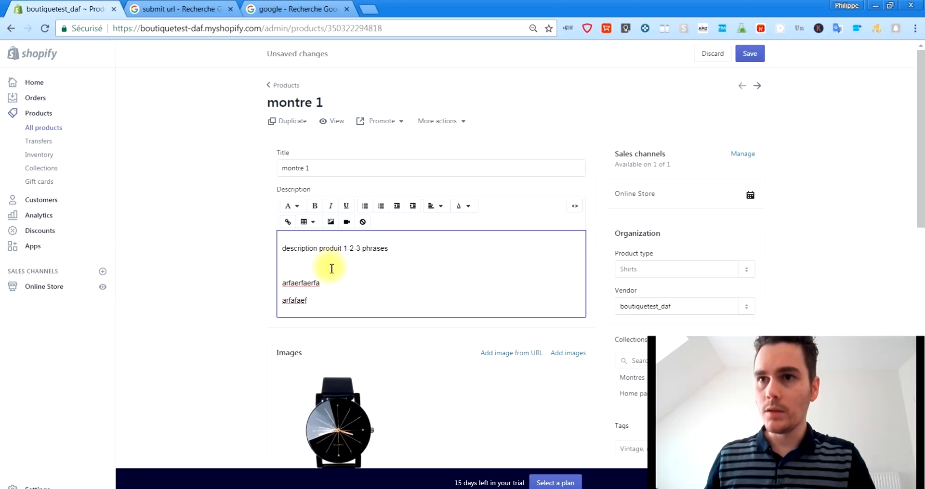
pyautogui.moveTo(283, 282); pyautogui.dragTo(341, 339)
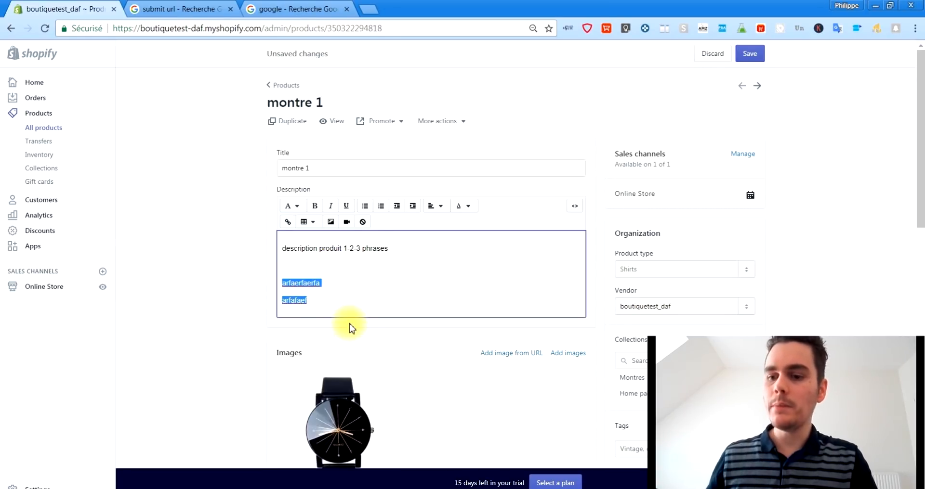
pyautogui.press('BackSpace')
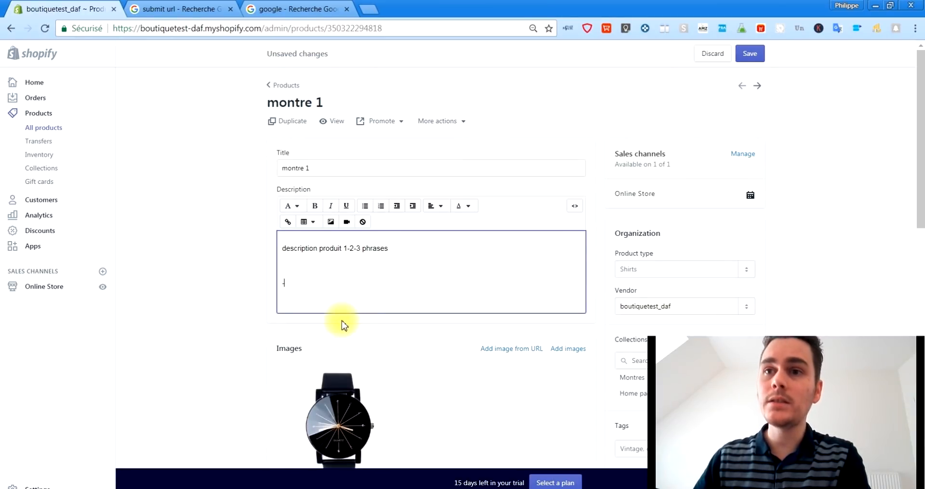
pyautogui.press('Return')
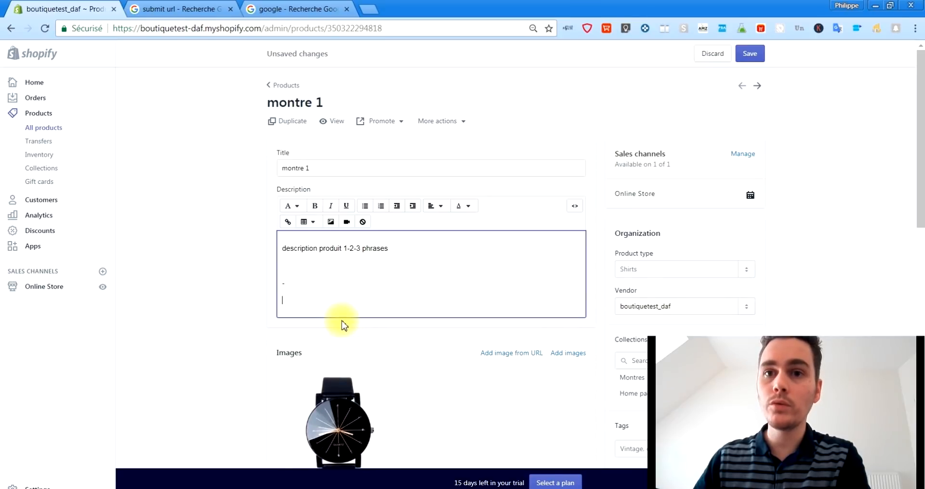
pyautogui.write('-')
pyautogui.press('Return')
pyautogui.write('-')
pyautogui.press('Return')
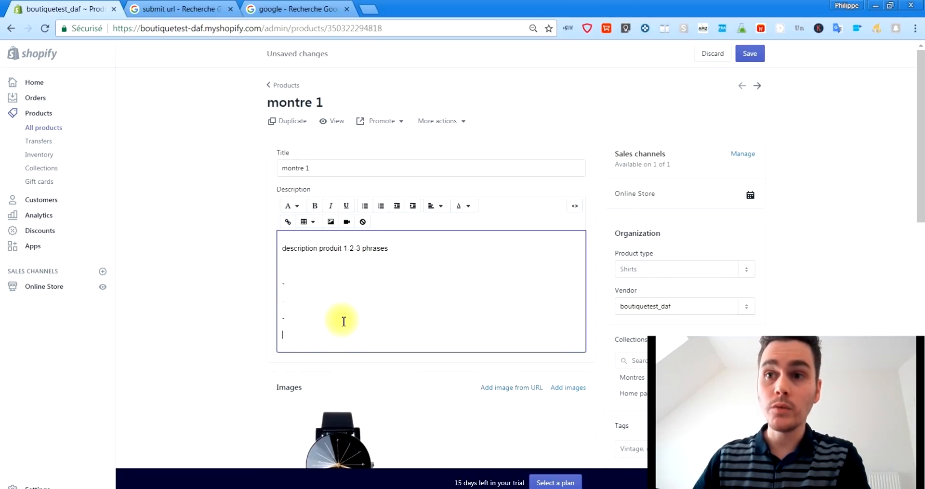
pyautogui.write('-')
pyautogui.press('Return')
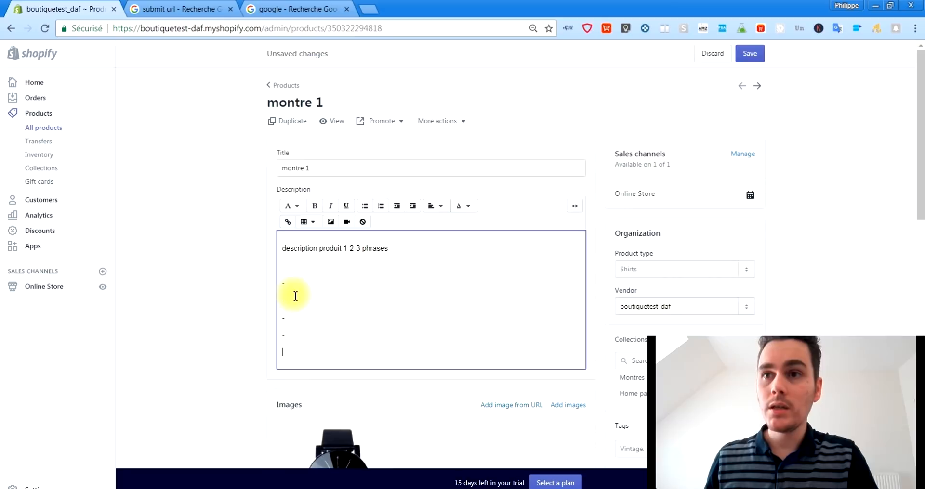
pyautogui.click(297, 282)
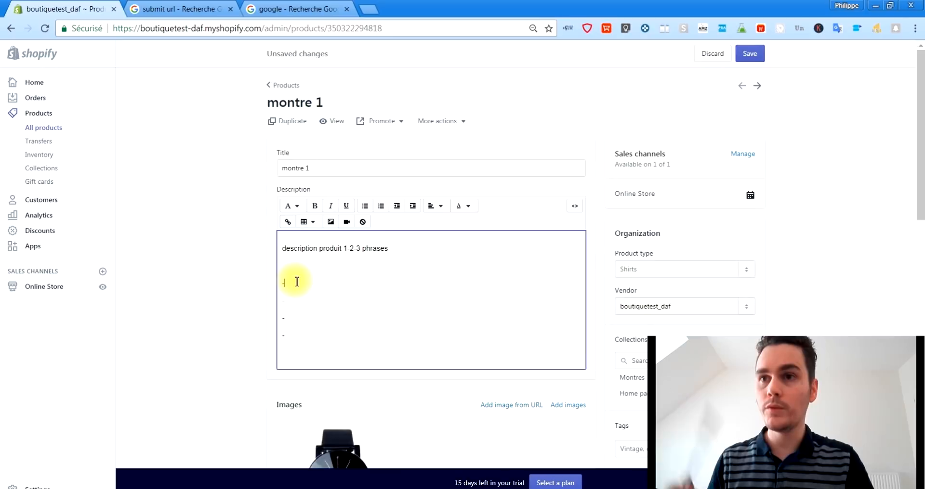
pyautogui.click(305, 345)
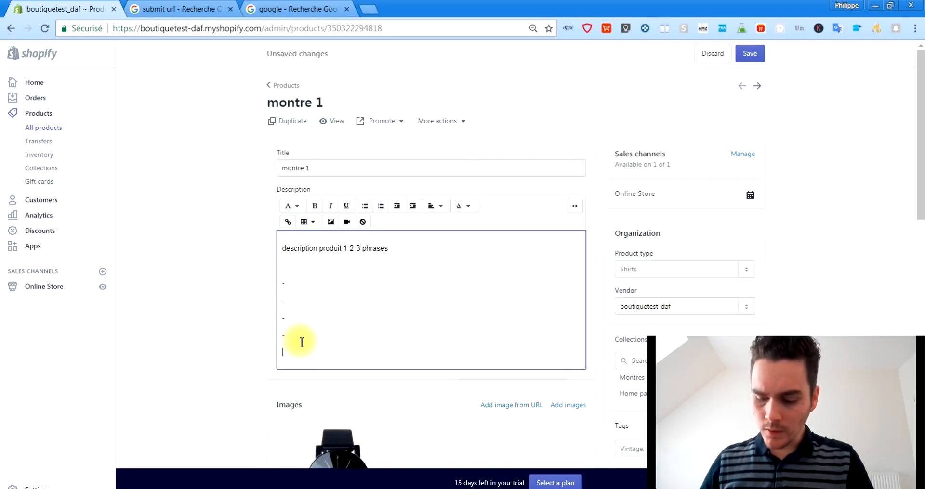
# - View the alt text field of the product's watch image and close it without entering anything
pyautogui.scroll(-4, 391, 374)
pyautogui.moveTo(363, 332)
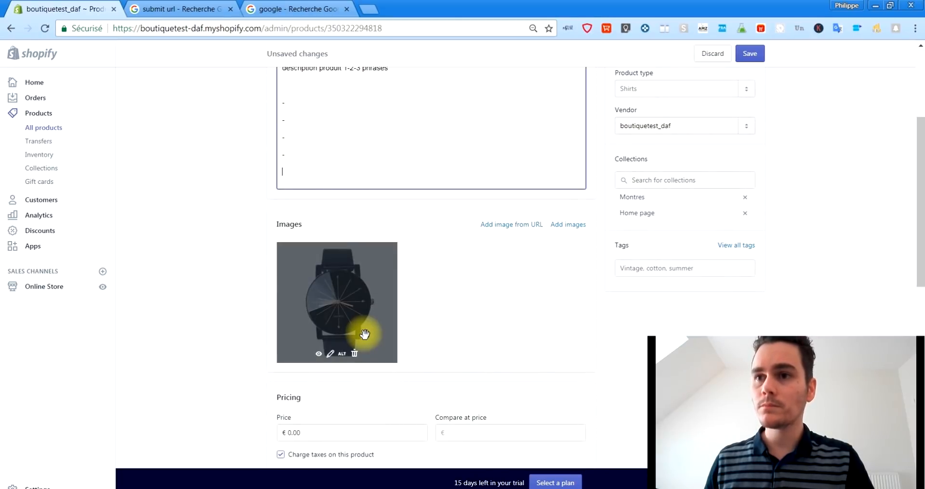
pyautogui.click(343, 355)
pyautogui.click(415, 162)
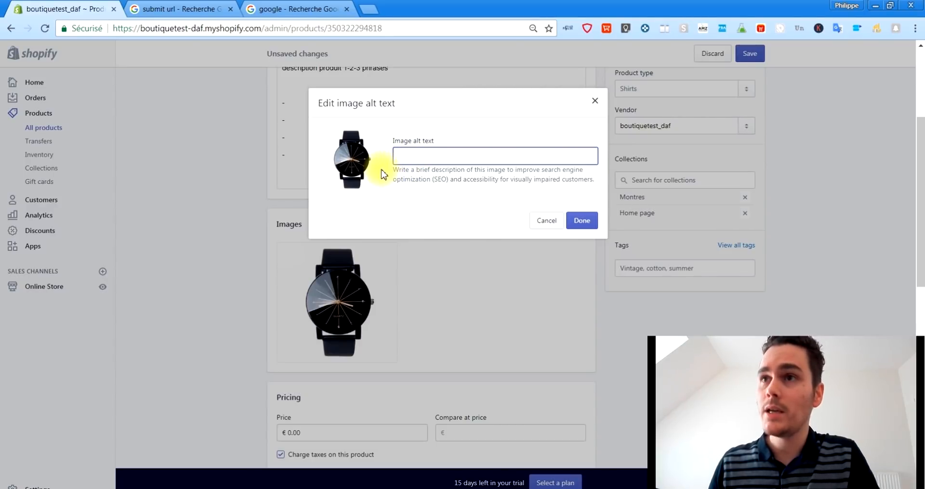
pyautogui.click(546, 222)
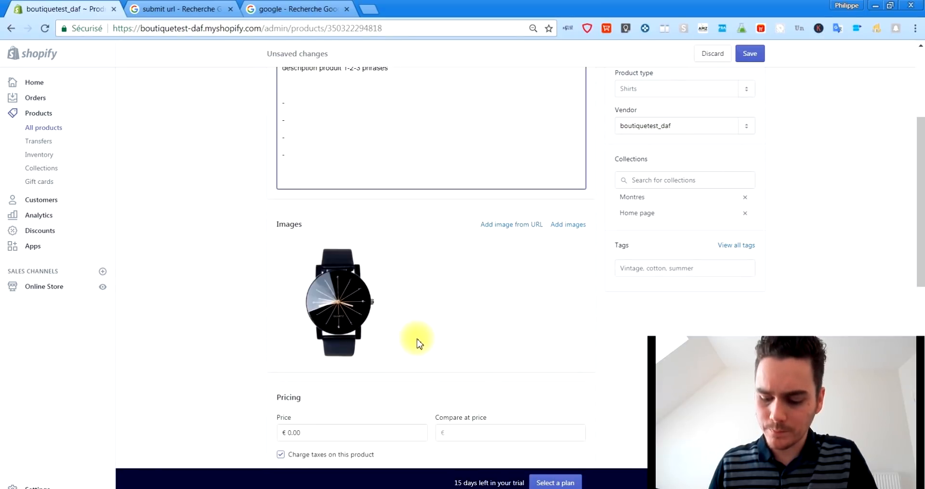
# - Open the product's website SEO settings and review the page title and meta description fields
pyautogui.scroll(-10, 417, 343)
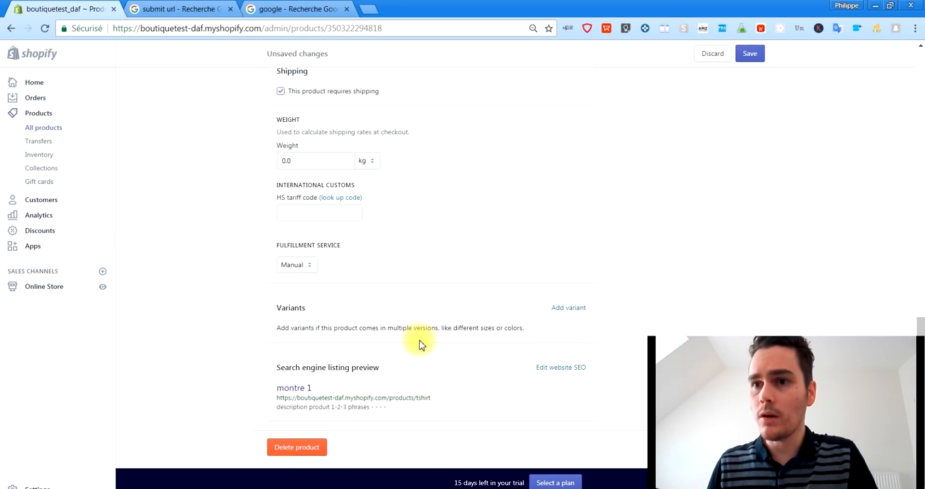
pyautogui.click(561, 367)
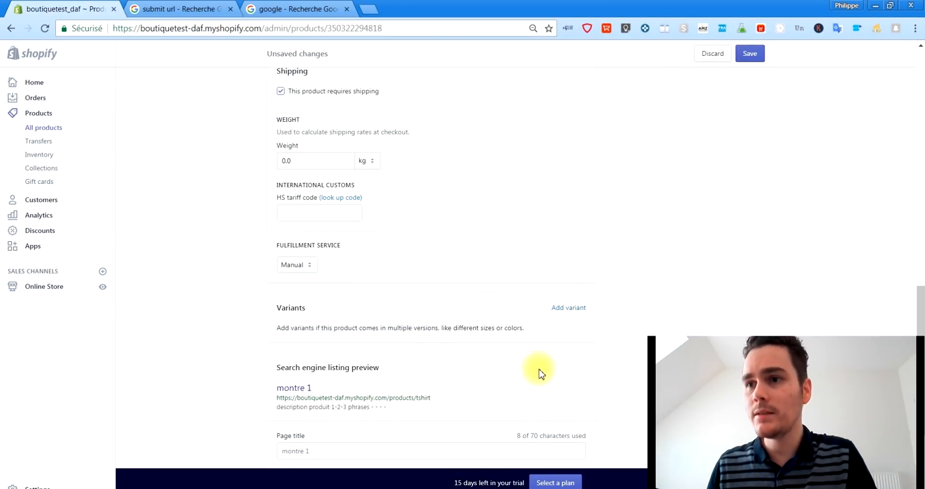
pyautogui.scroll(-3, 531, 372)
pyautogui.scroll(-1, 532, 372)
pyautogui.click(371, 295)
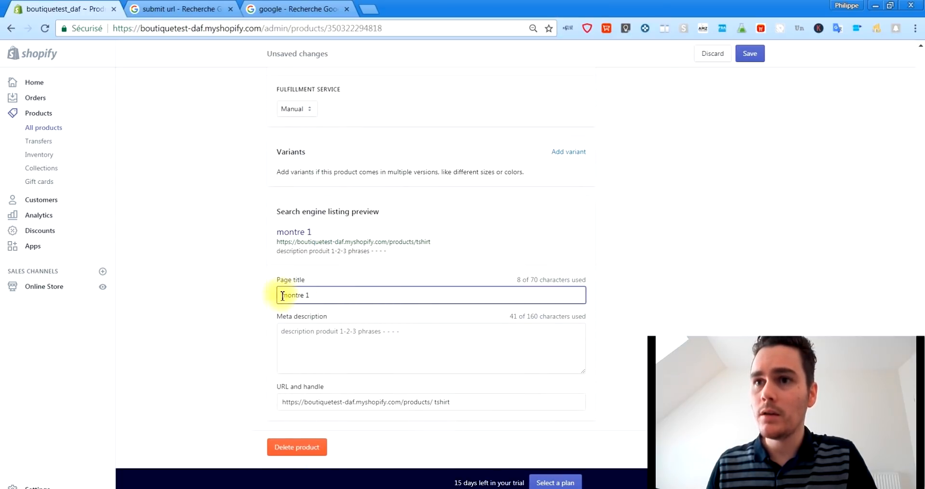
pyautogui.moveTo(319, 295); pyautogui.dragTo(255, 300)
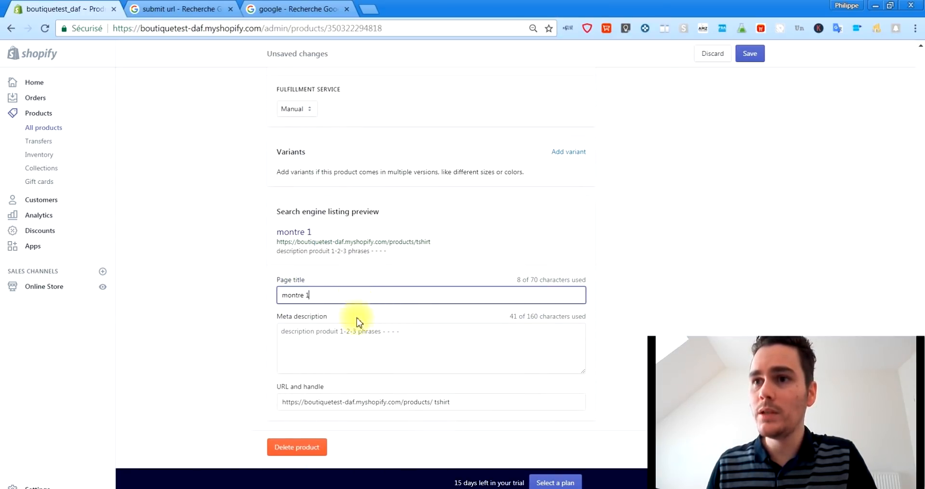
pyautogui.click(351, 332)
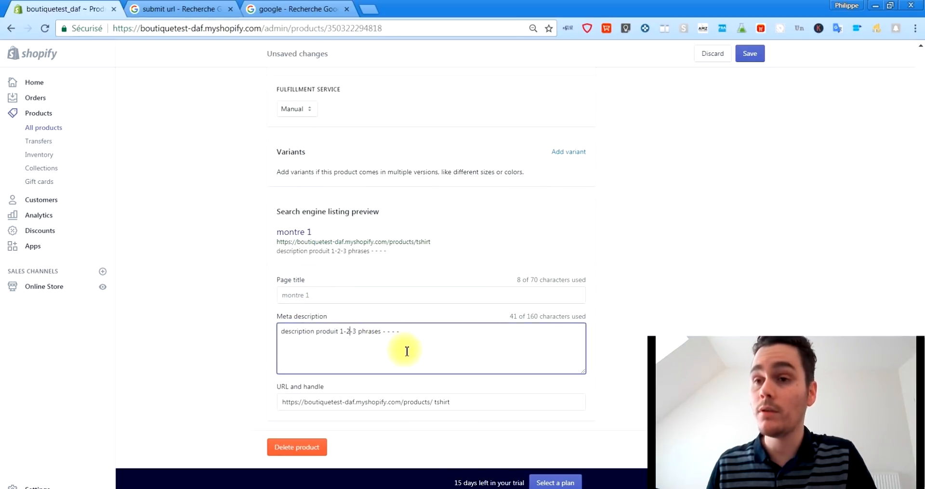
# - Examine the structure of the product's URL and handle, from the https prefix to the final product name
pyautogui.click(471, 402)
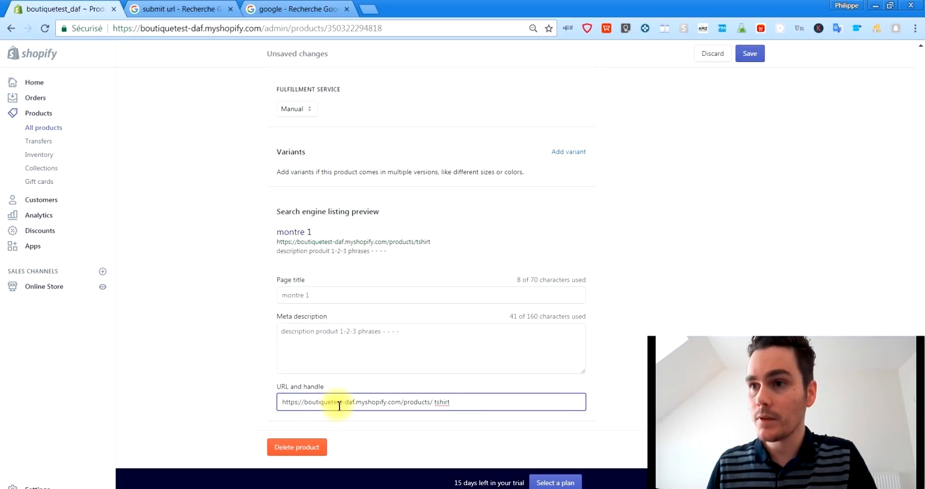
pyautogui.moveTo(467, 402); pyautogui.dragTo(436, 409)
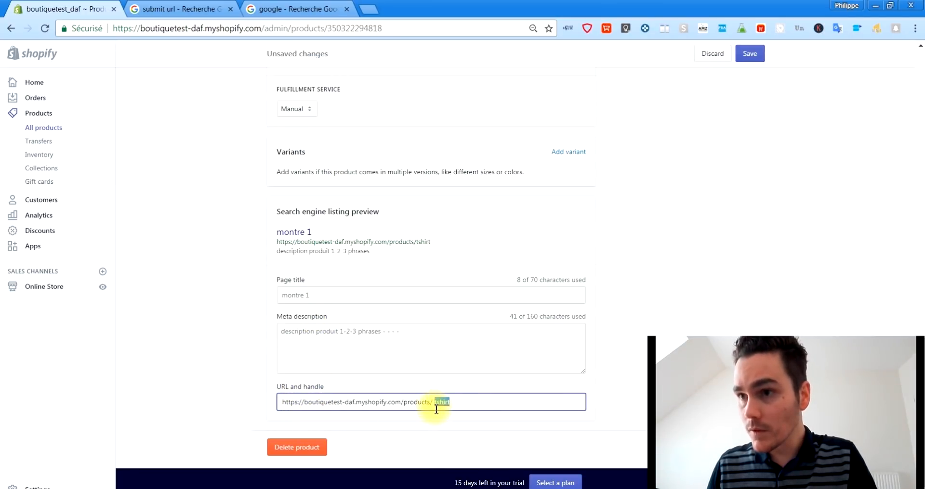
pyautogui.click(453, 406)
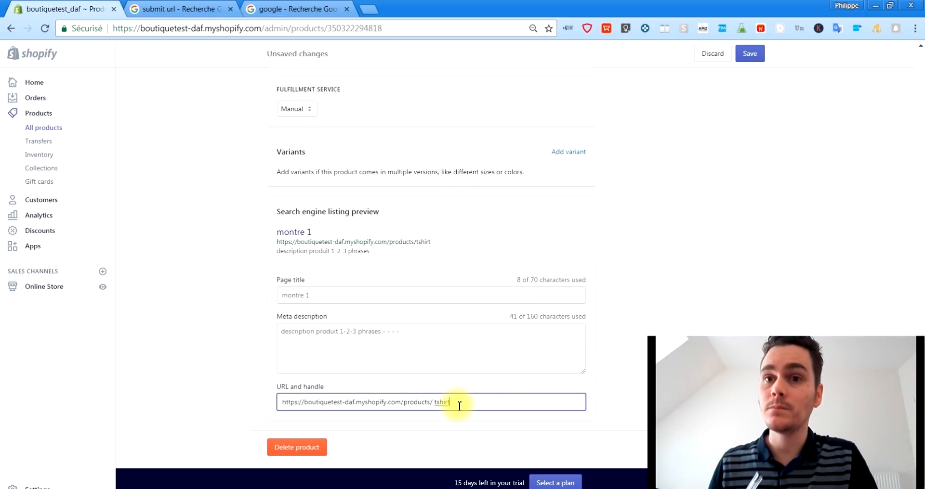
pyautogui.moveTo(459, 406); pyautogui.dragTo(355, 404)
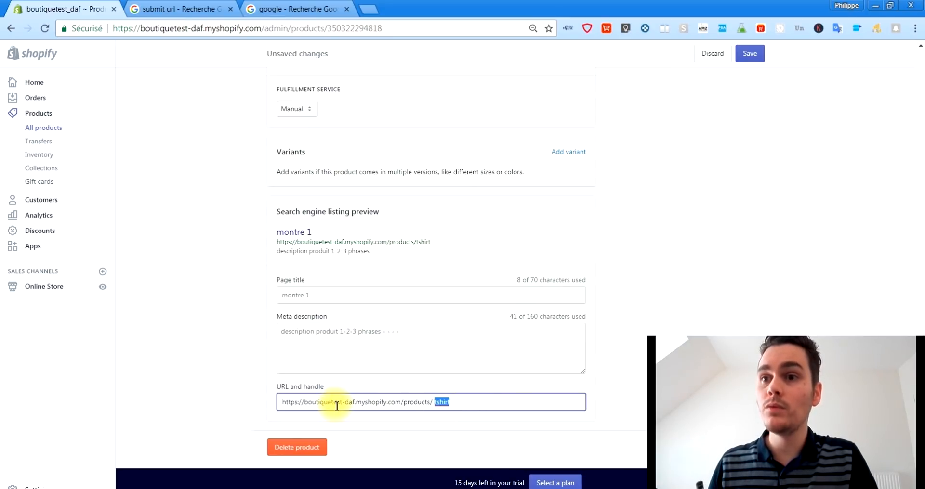
pyautogui.doubleClick(288, 403)
pyautogui.click(340, 403)
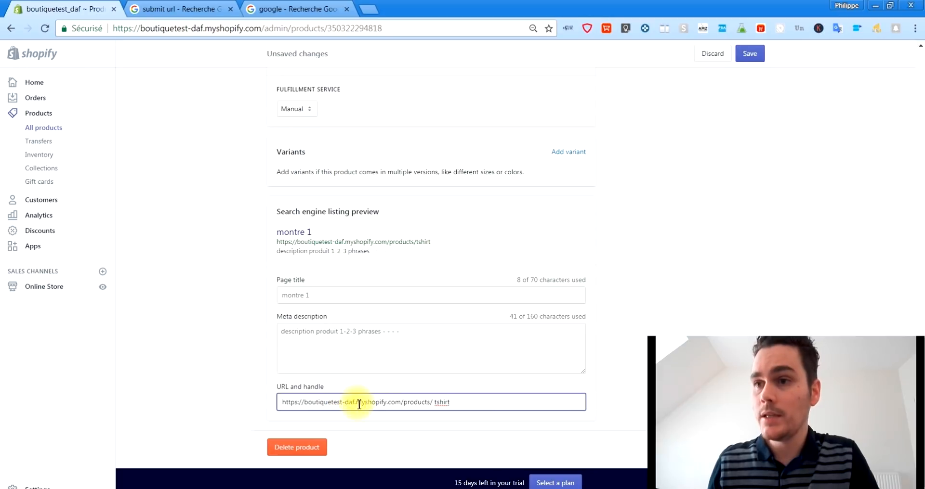
pyautogui.click(298, 407)
pyautogui.moveTo(298, 407); pyautogui.dragTo(461, 405)
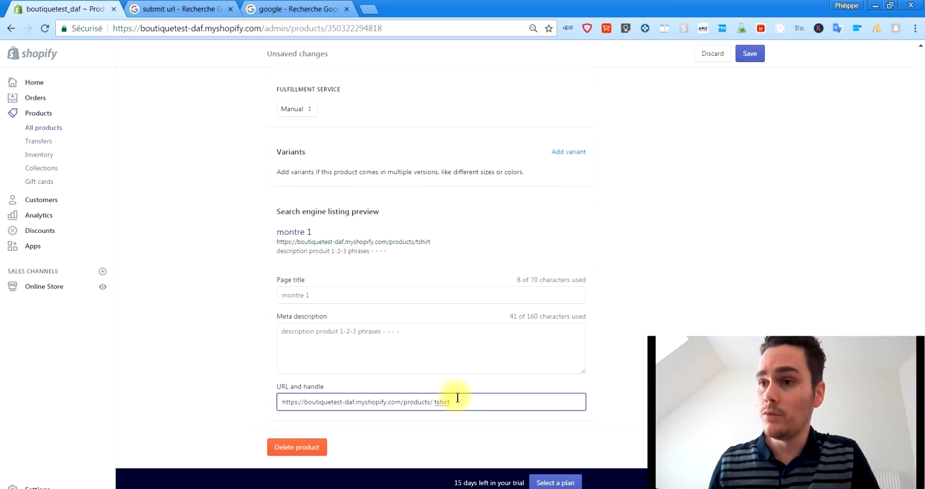
# - Dismiss the Windows colour scheme prompt, set the product's URL handle to "montre1", and save the product
pyautogui.doubleClick(439, 403)
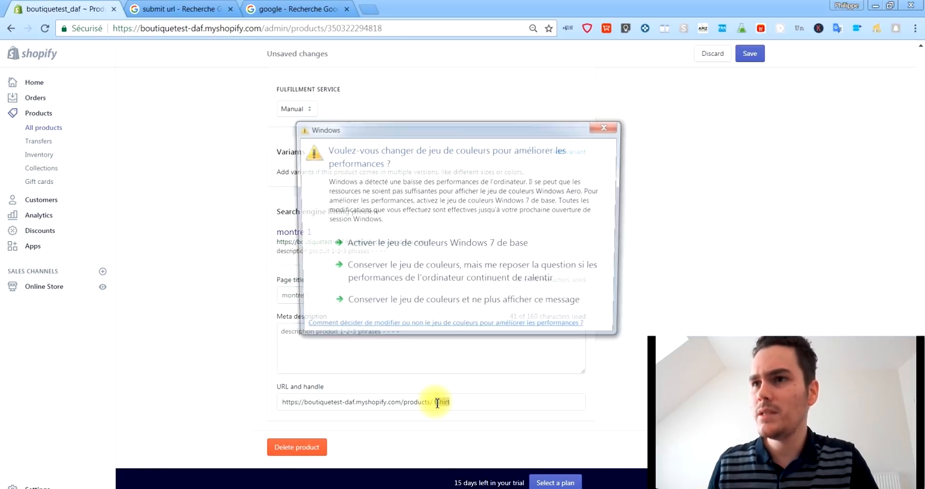
pyautogui.click(609, 126)
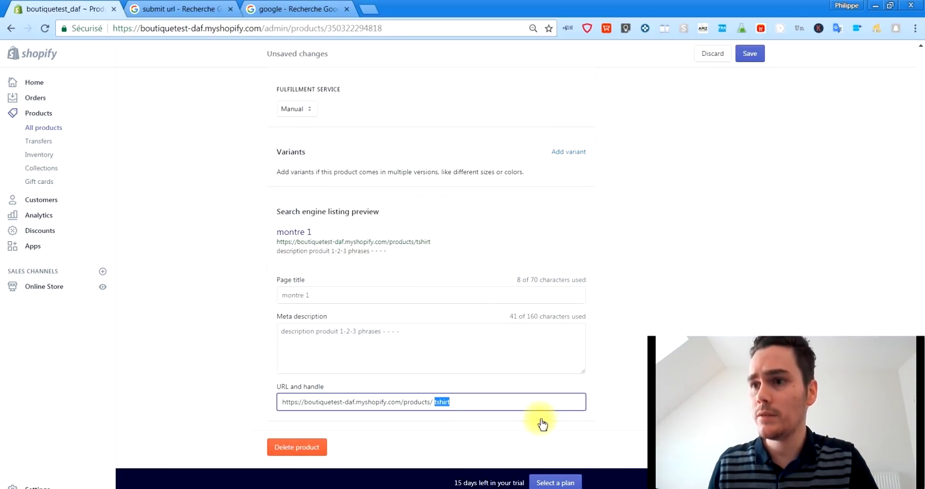
pyautogui.click(454, 404)
pyautogui.doubleClick(434, 404)
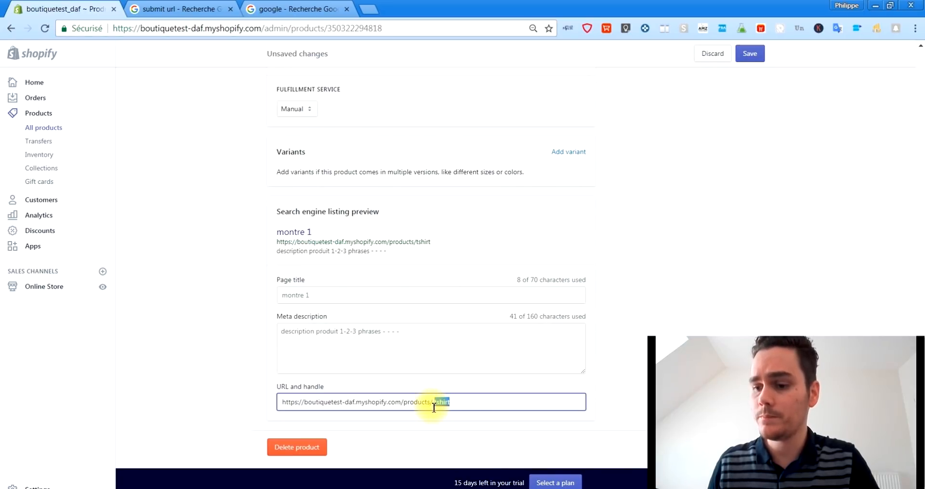
pyautogui.write('monter')
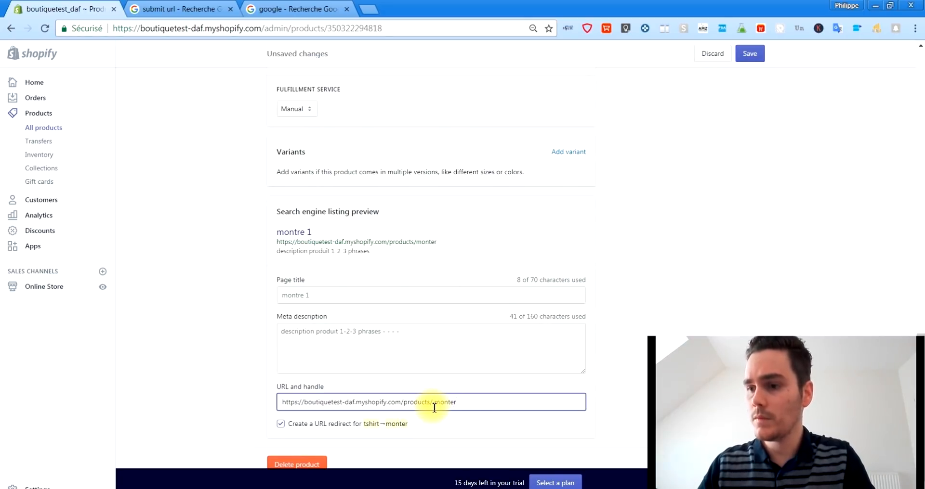
pyautogui.press('BackSpace')
pyautogui.write('re1')
pyautogui.hotkey('ctrl', 's')
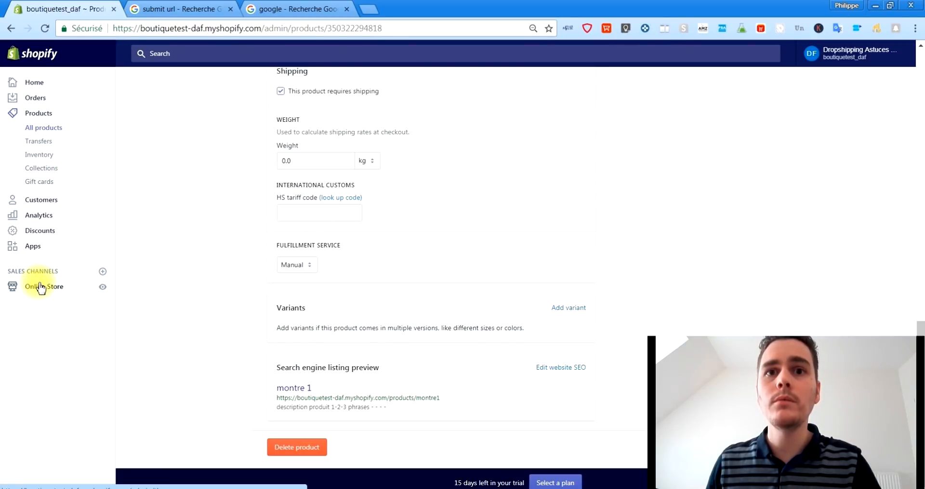
# - Start a new blog post in the online store and go through its empty title and content fields
pyautogui.click(14, 287)
pyautogui.scroll(-3, 141, 254)
pyautogui.click(47, 248)
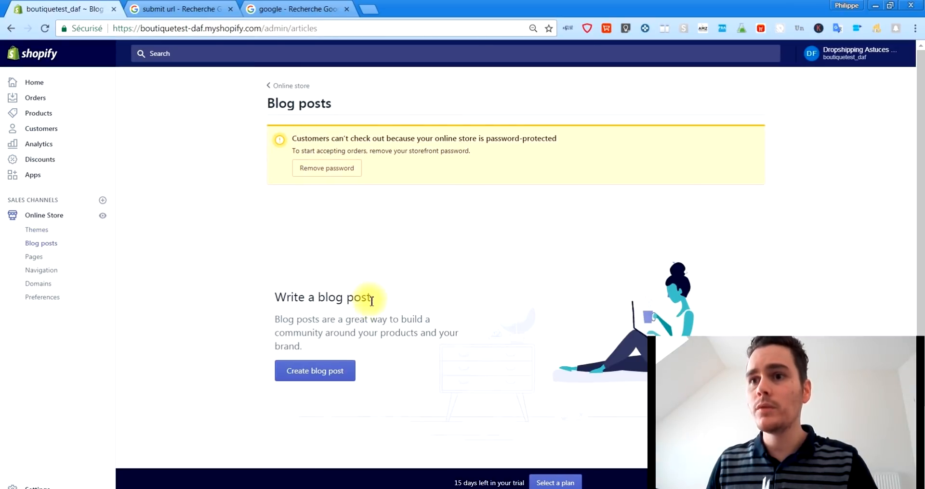
pyautogui.click(336, 374)
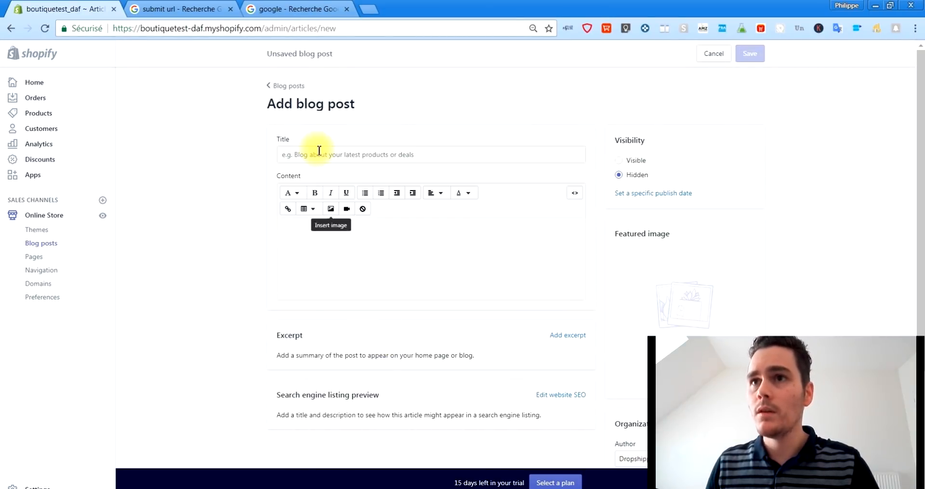
pyautogui.click(322, 153)
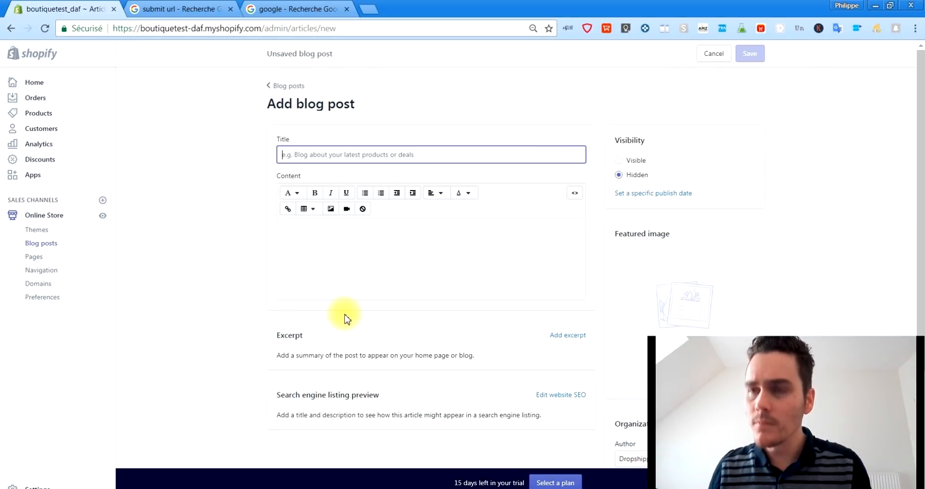
pyautogui.click(345, 269)
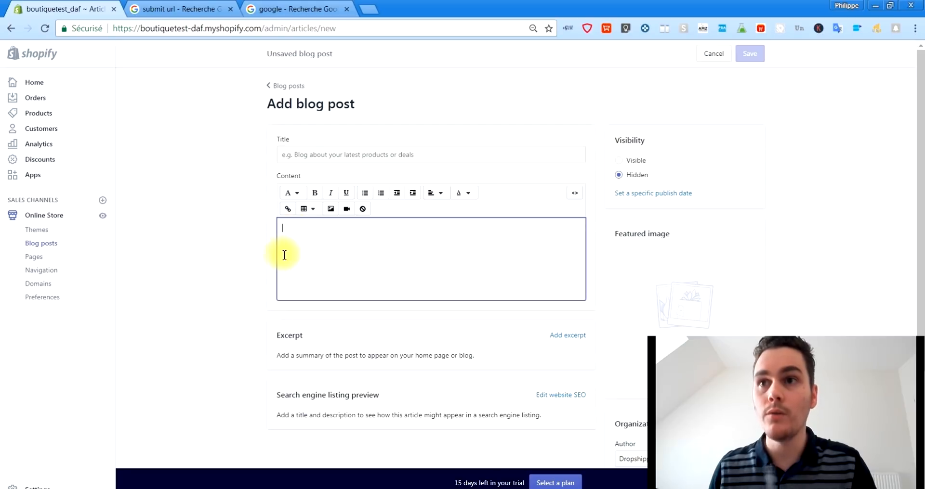
pyautogui.click(608, 126)
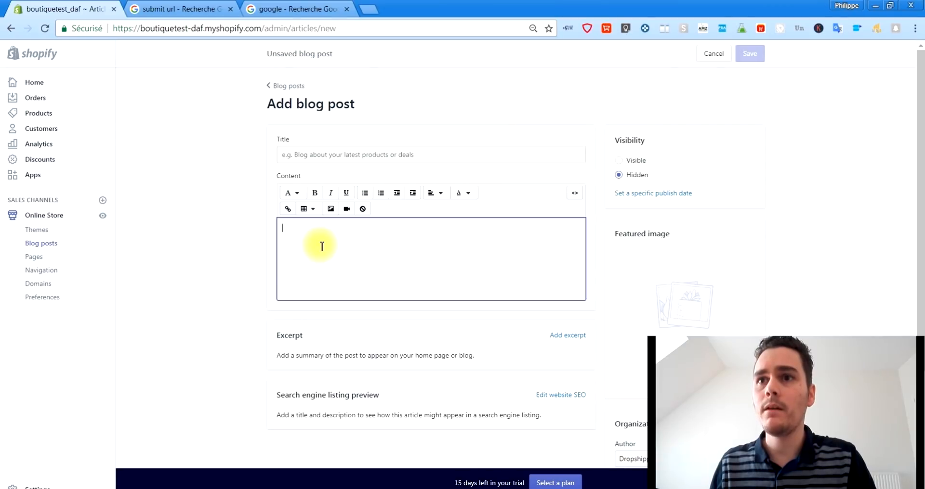
# - Open the new blog post's website SEO settings to view the page title, meta description and URL fields
pyautogui.scroll(-1, 400, 320)
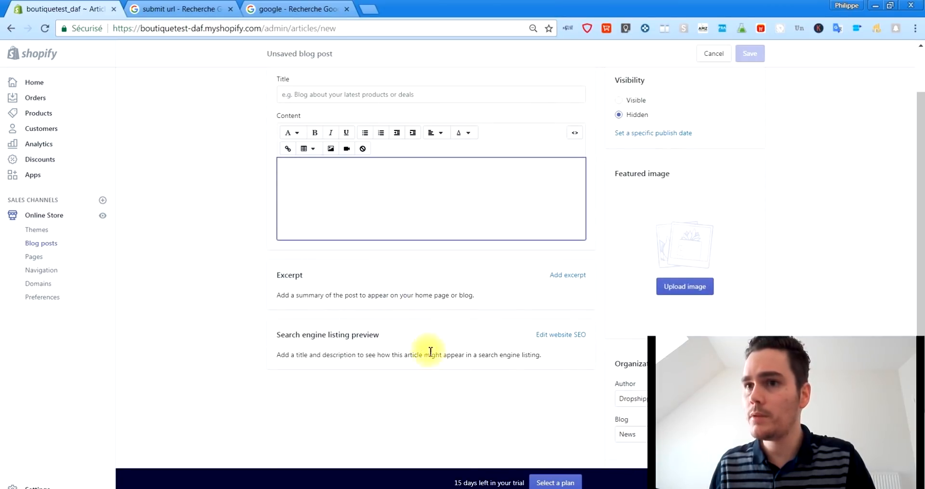
pyautogui.click(556, 335)
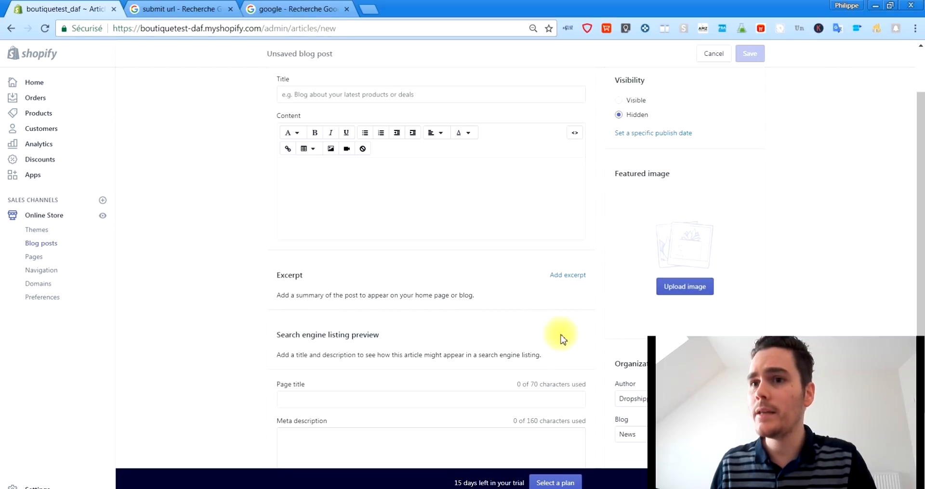
pyautogui.scroll(-2, 482, 344)
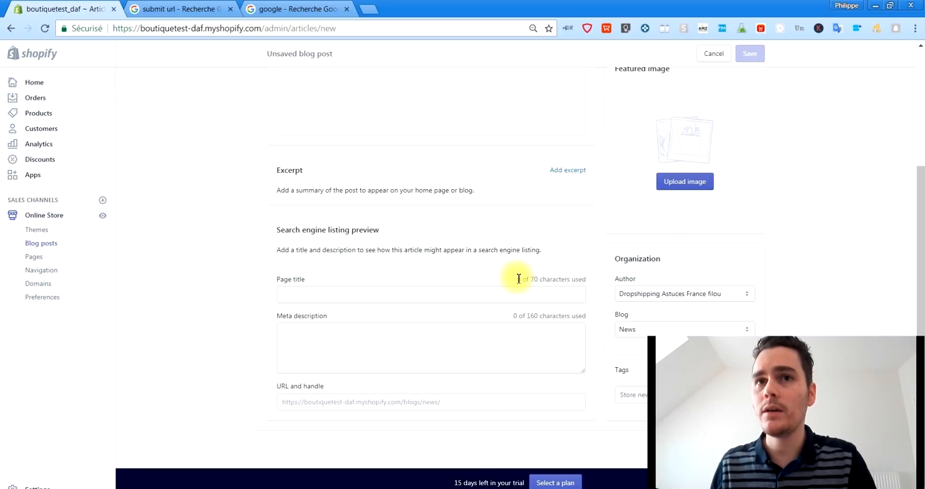
pyautogui.scroll(1, 311, 289)
pyautogui.scroll(2, 309, 288)
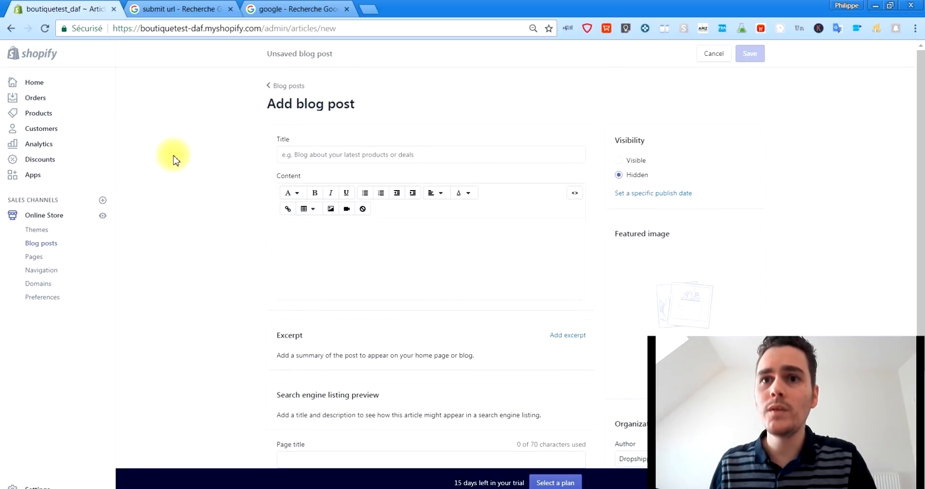
pyautogui.scroll(-2, 368, 334)
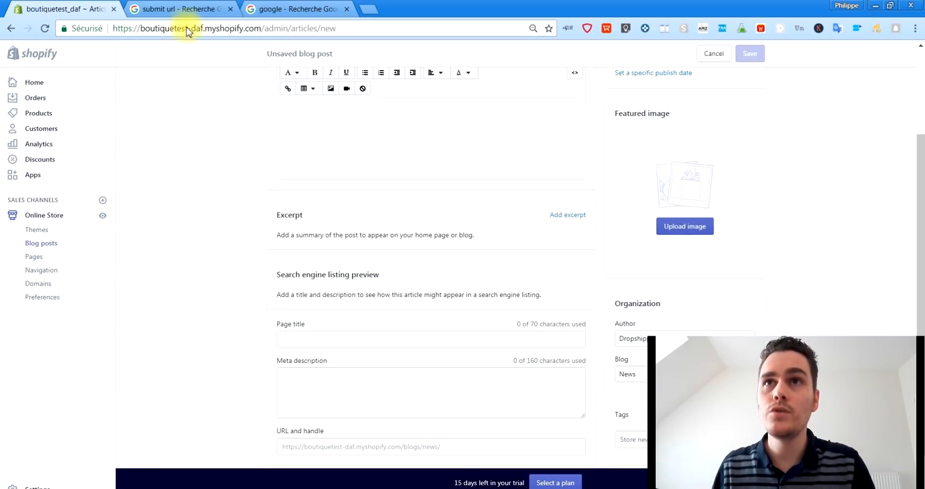
# - Switch to the Google results for "submit url" and examine the query and the field for submitting a new page's address
pyautogui.click(183, 10)
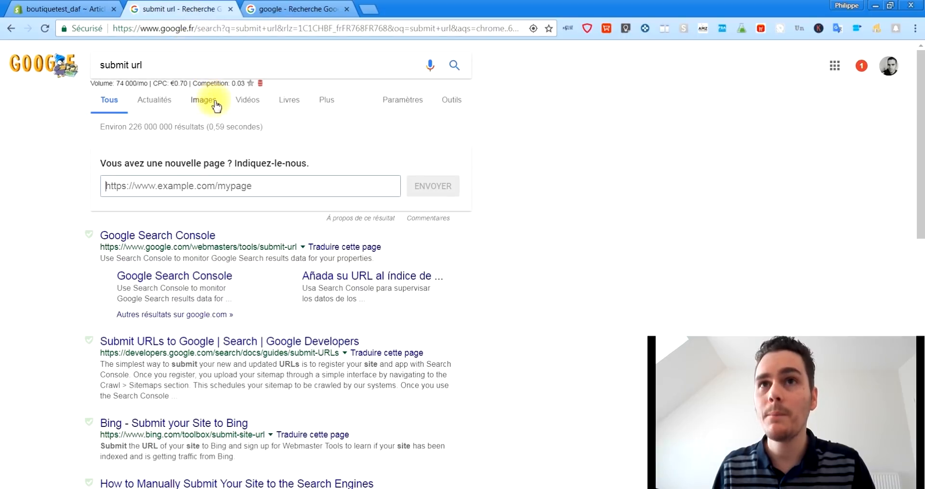
pyautogui.click(155, 67)
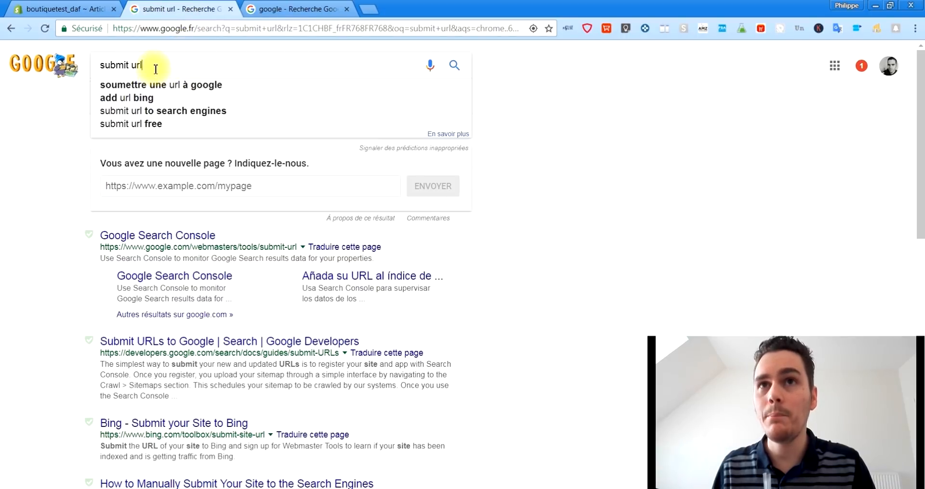
pyautogui.click(72, 114)
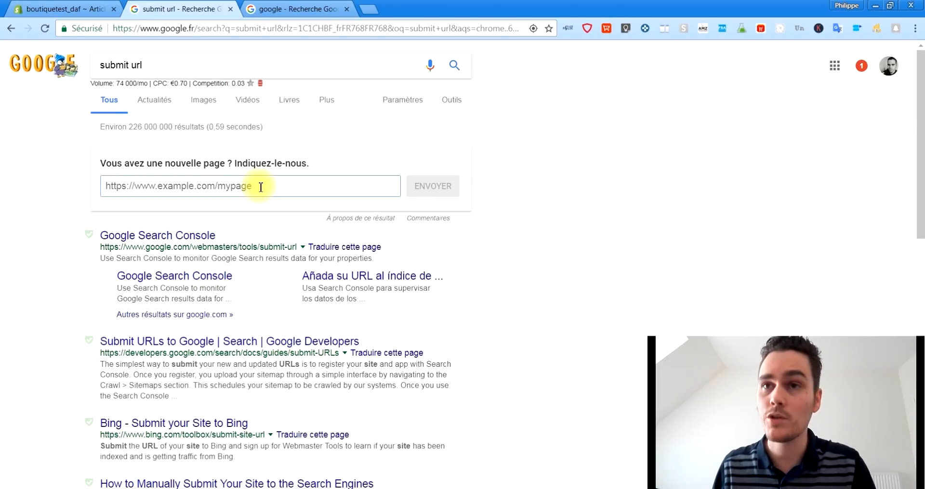
pyautogui.click(186, 189)
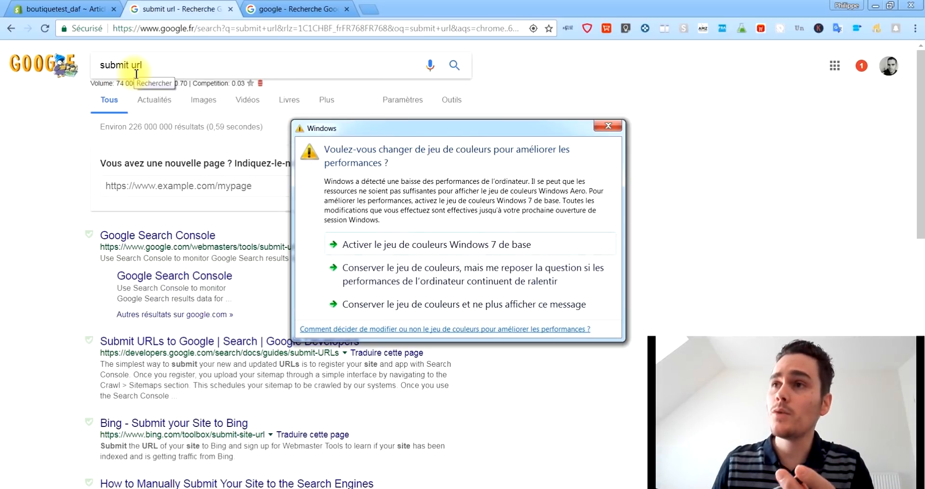
# - Dismiss the Windows colour scheme prompts and return to the unsaved blog post in Shopify
pyautogui.click(610, 126)
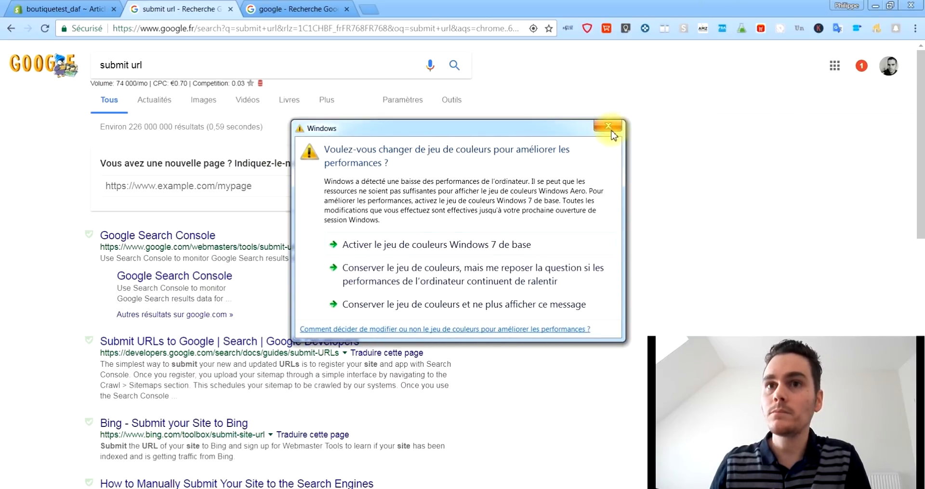
pyautogui.click(608, 127)
pyautogui.click(75, 10)
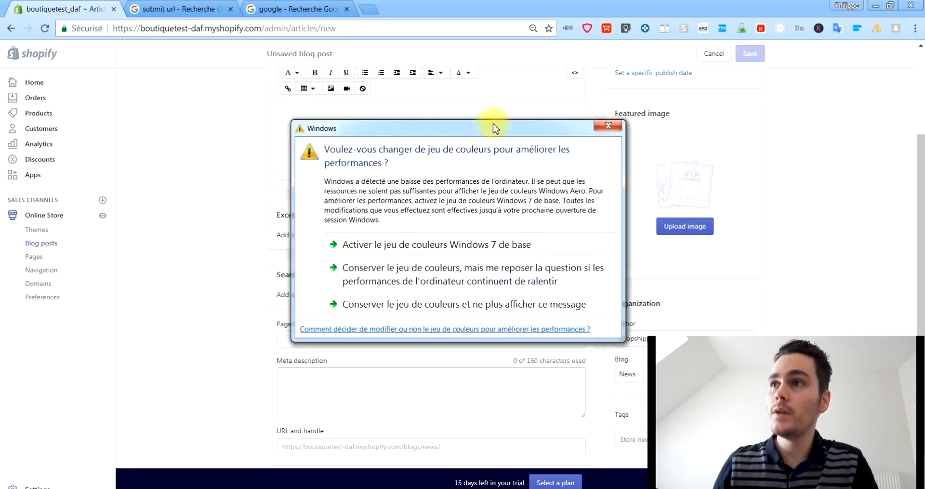
pyautogui.click(607, 128)
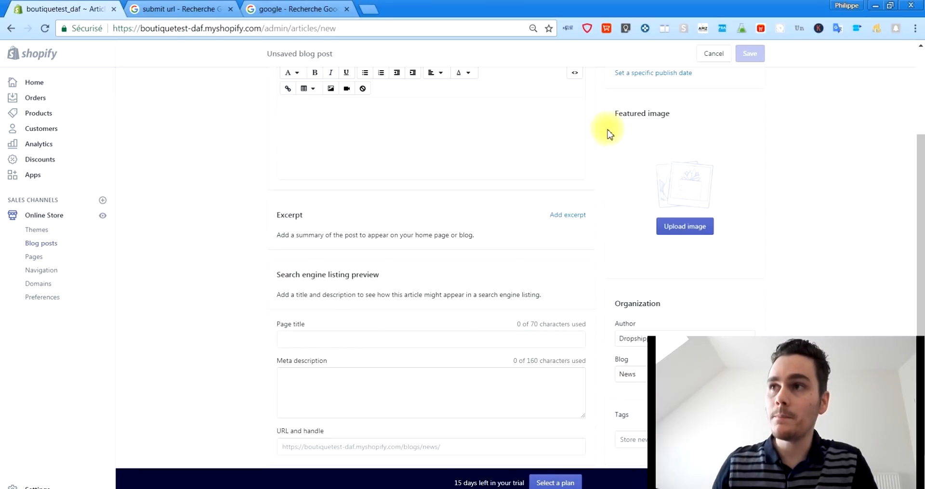